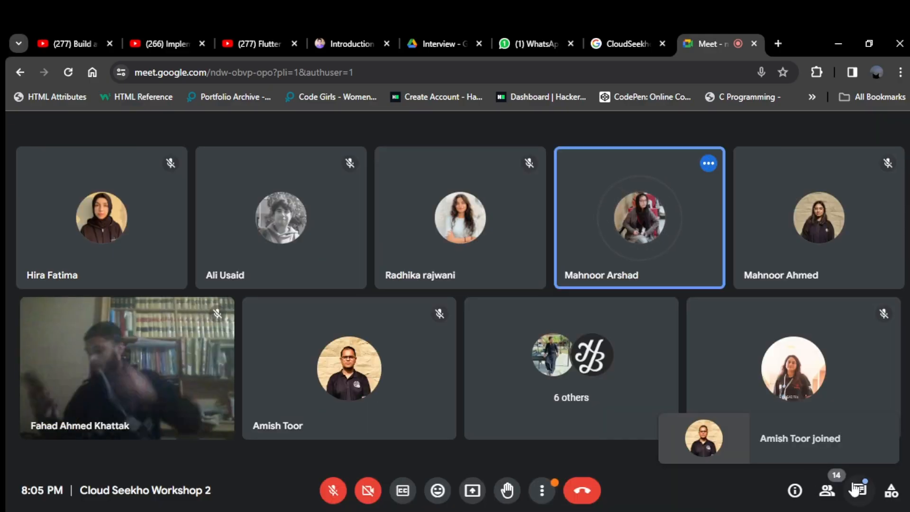
- Switch the meeting view to full screen
left_click(545, 492)
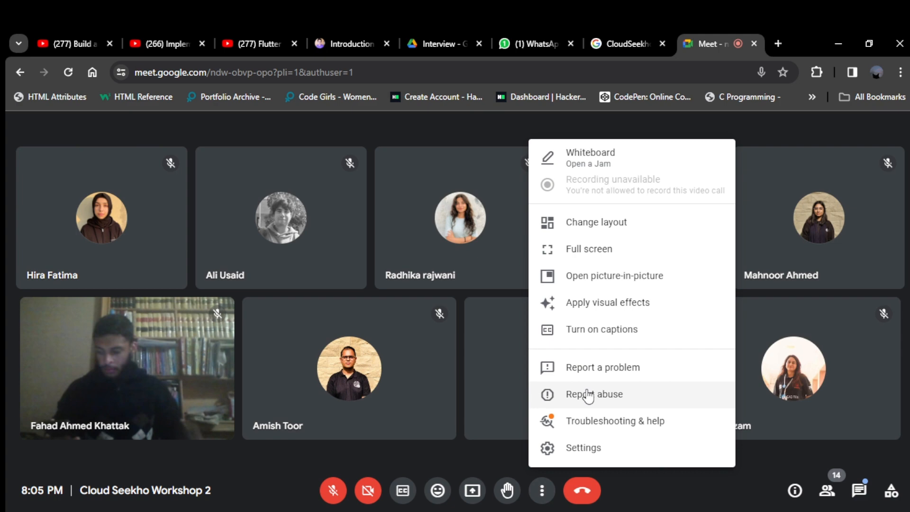
left_click(586, 254)
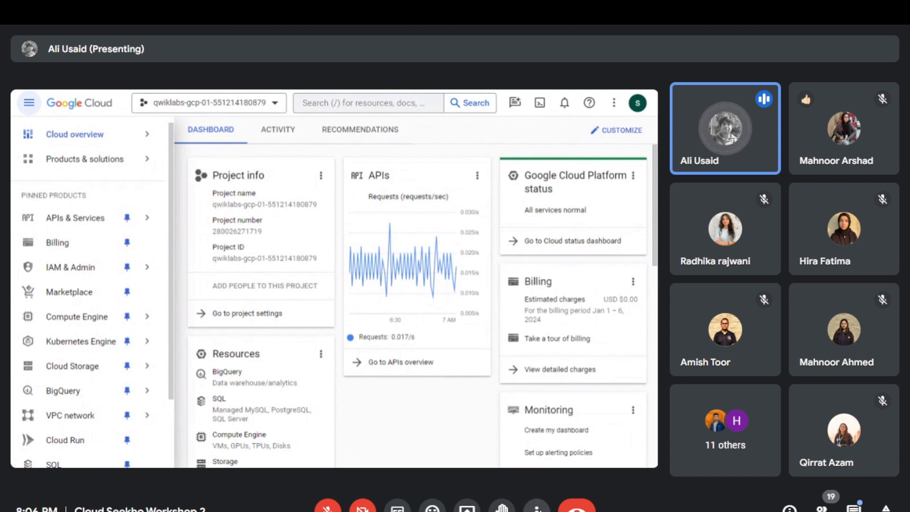
left_click(536, 508)
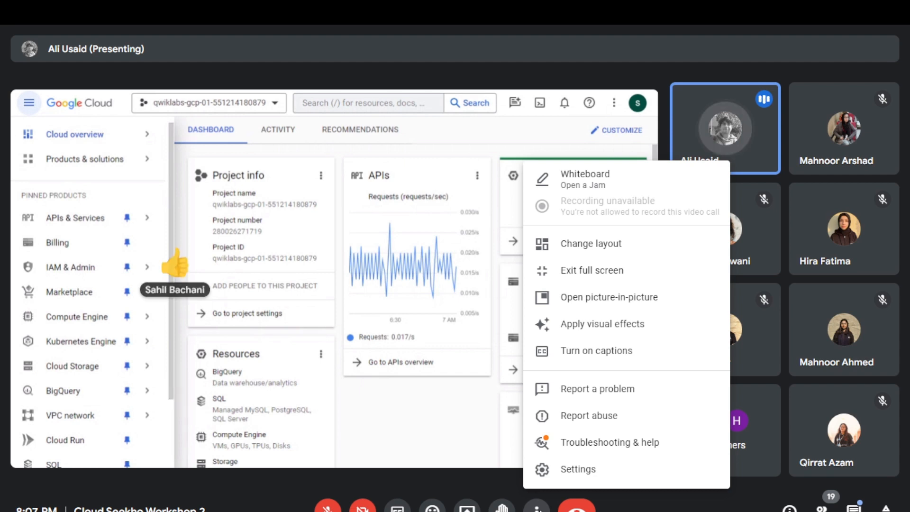
key("Escape")
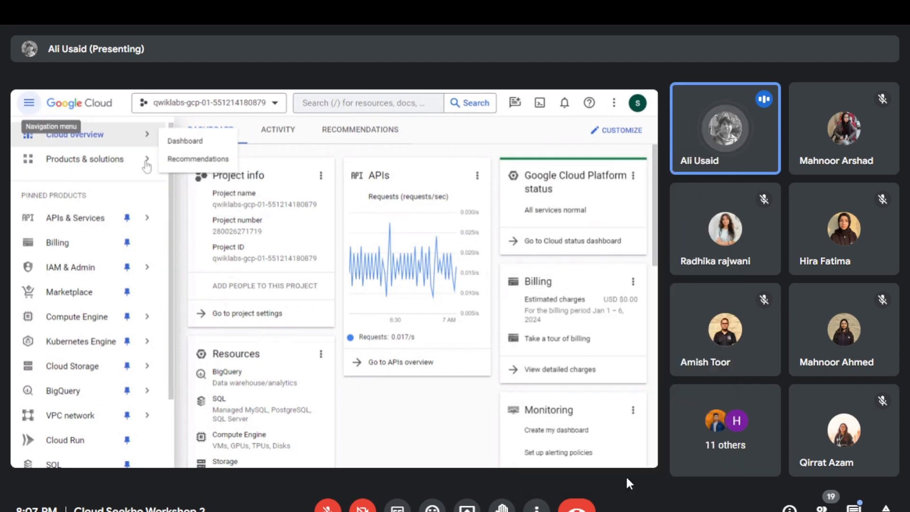
- Open the VM instances page of Compute Engine from the pinned products in the Google Cloud console
scroll(169, 263, "down", 1)
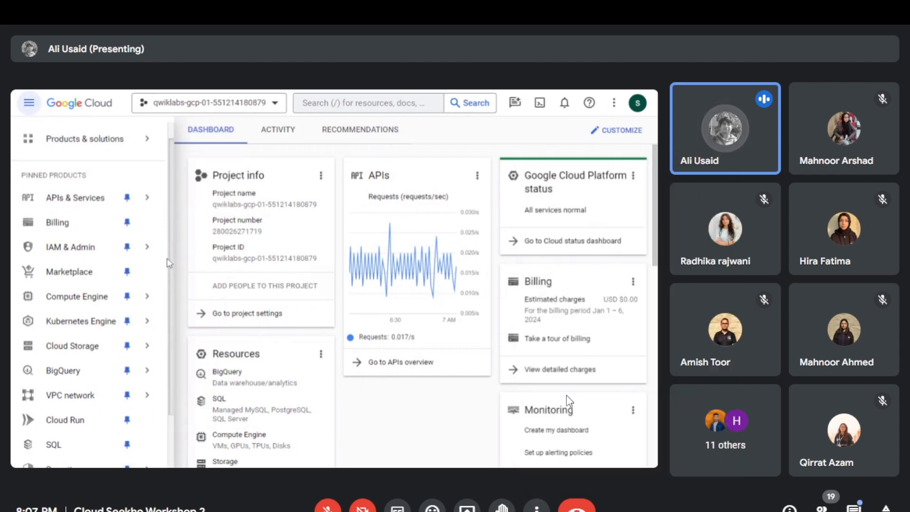
scroll(169, 262, "down", 1)
scroll(128, 221, "up", 2)
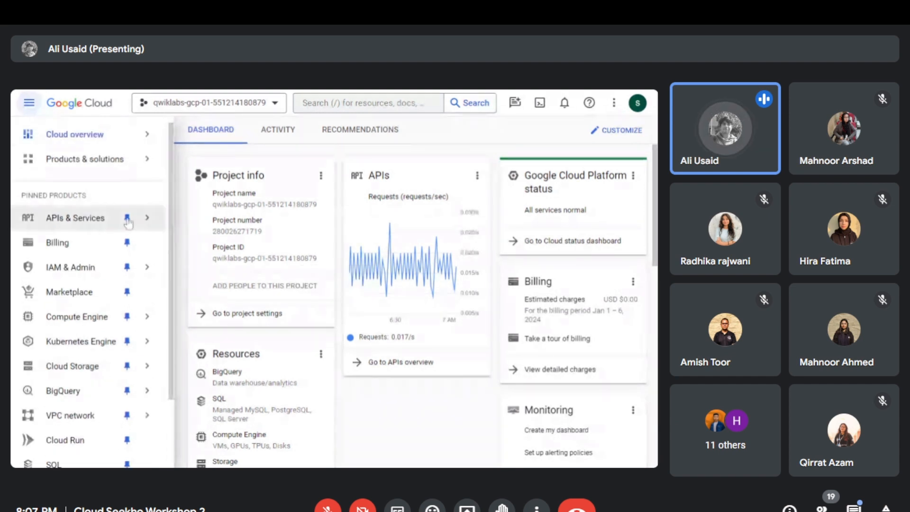
mouse_move(136, 316)
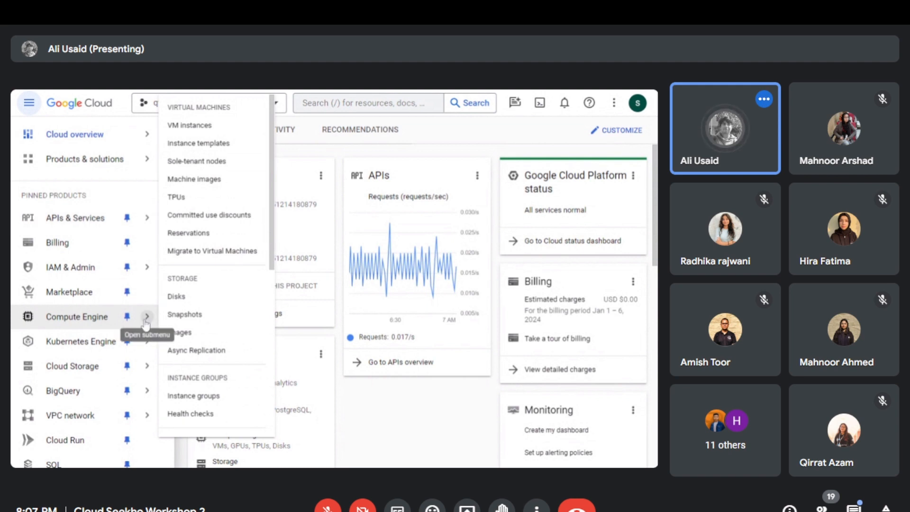
left_click(191, 126)
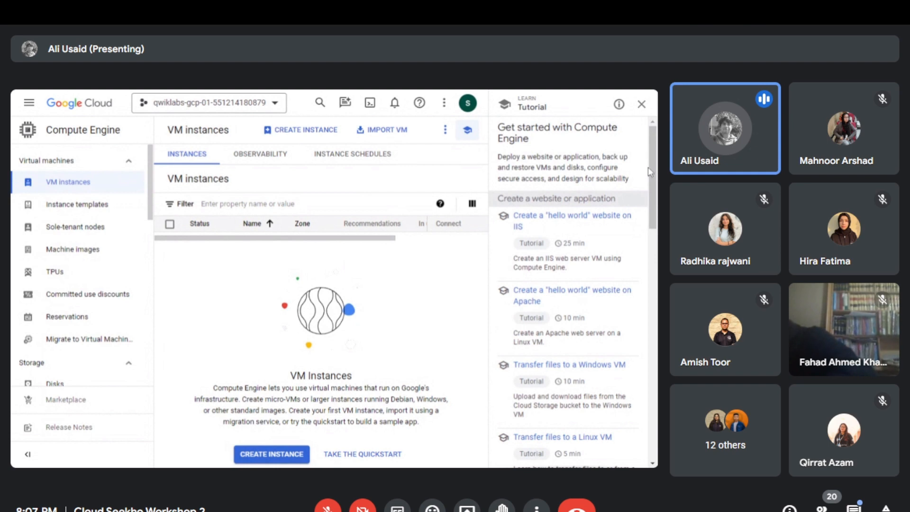
- Look through the Compute Engine tutorials list and the columns of the VM instances table
scroll(653, 183, "down", 1)
scroll(653, 184, "up", 1)
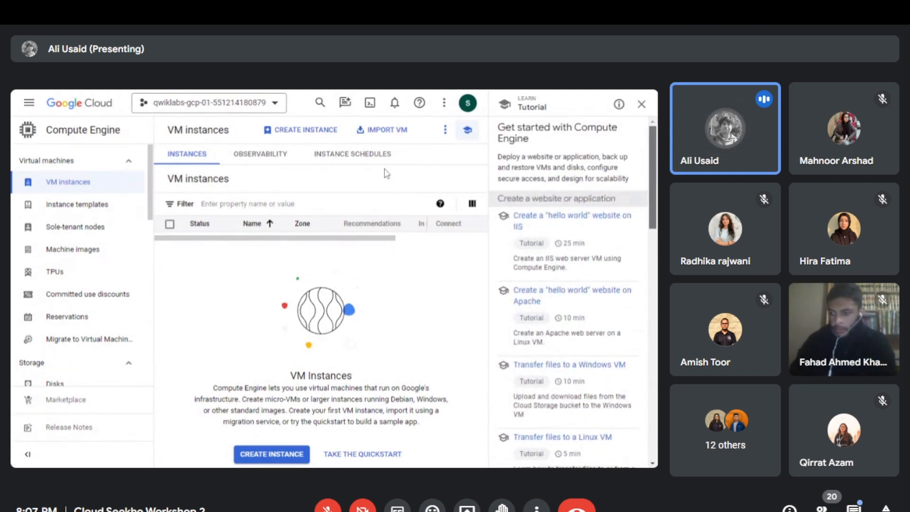
scroll(655, 156, "down", 1)
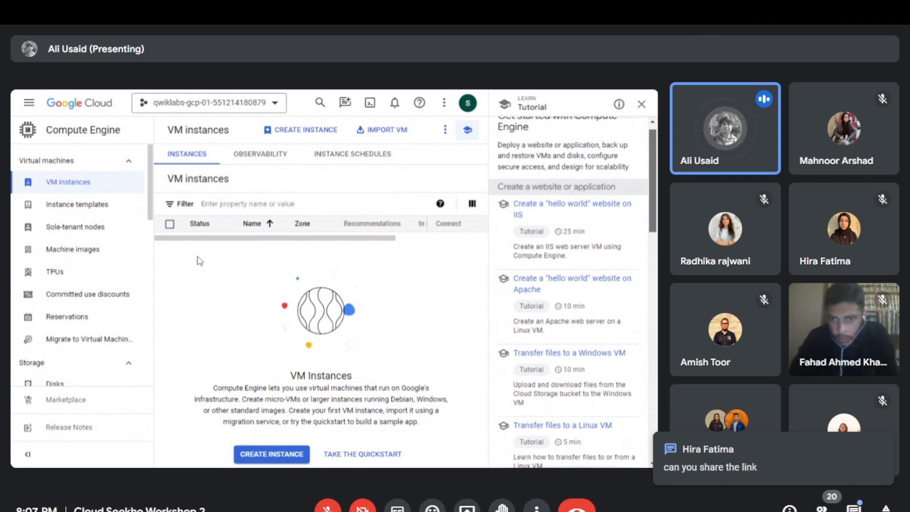
left_click_drag(340, 241, 305, 240)
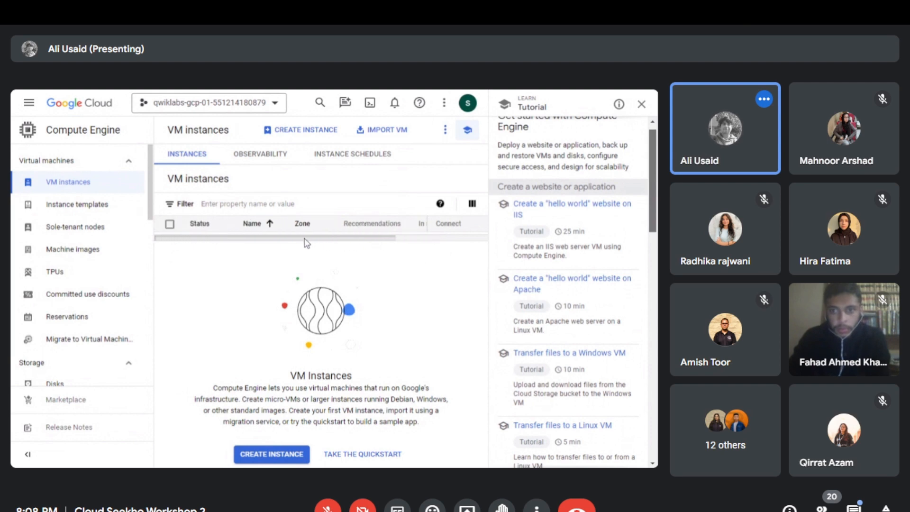
left_click_drag(656, 196, 654, 216)
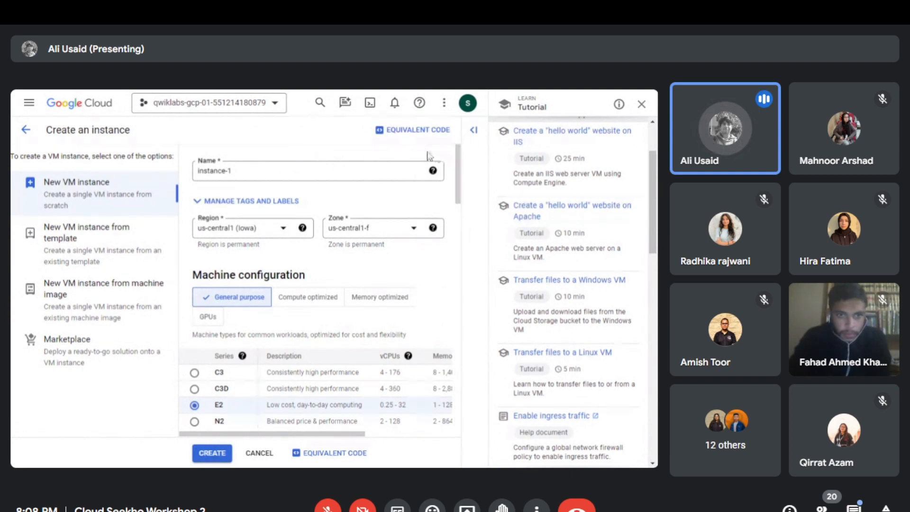
- Examine the name, region and zone settings in the new VM instance form
left_click(279, 156)
key("alt+Tab")
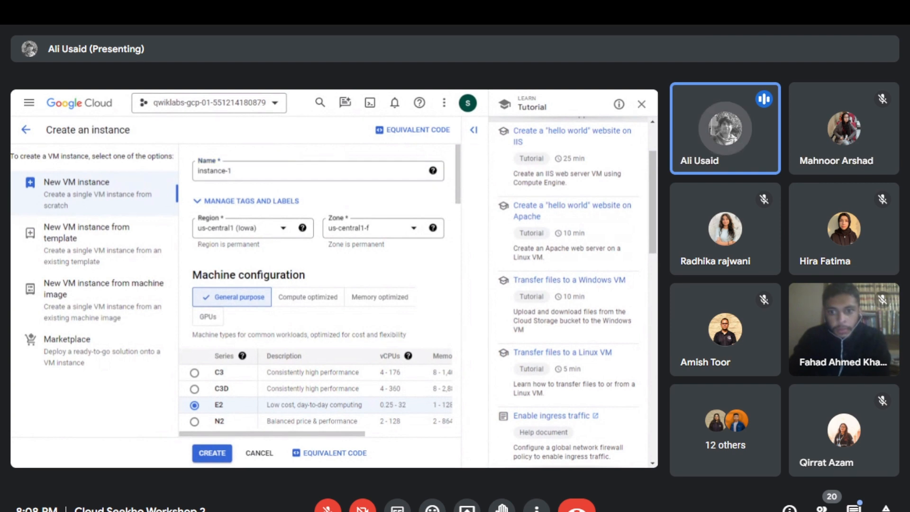
left_click(287, 169)
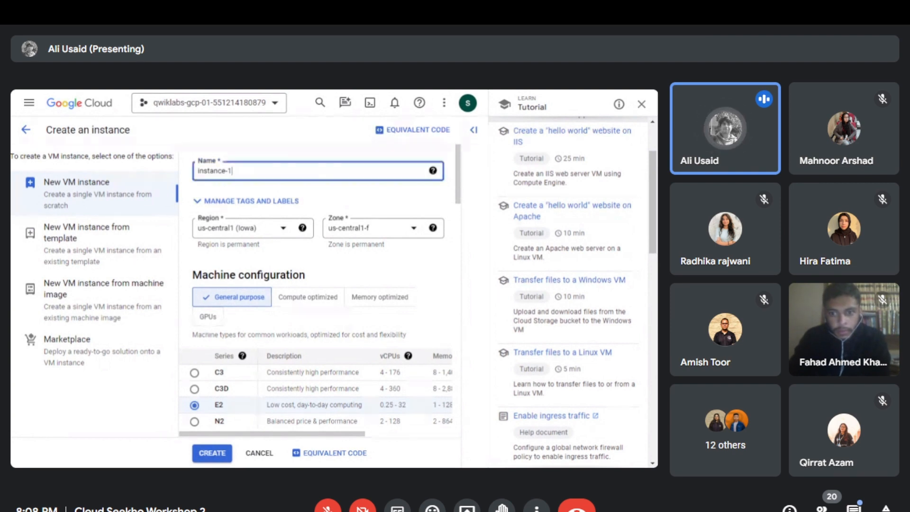
left_click(303, 145)
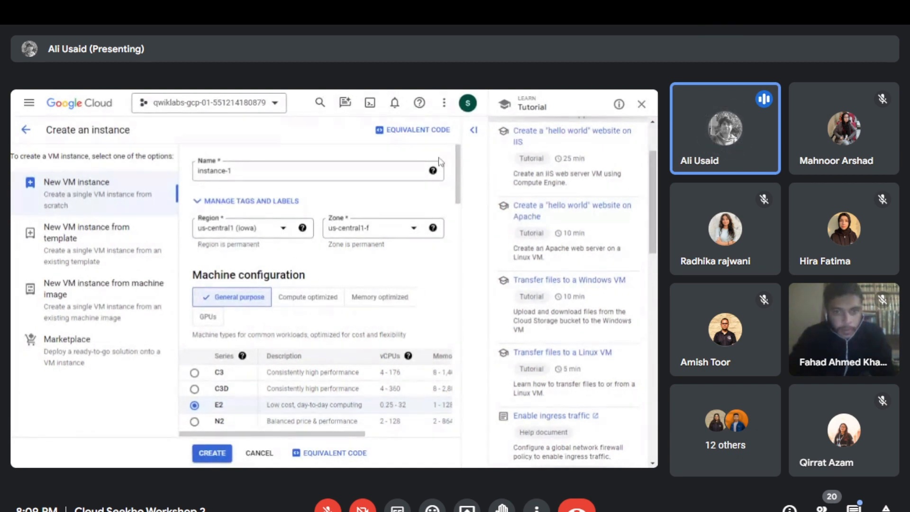
left_click_drag(458, 156, 458, 155)
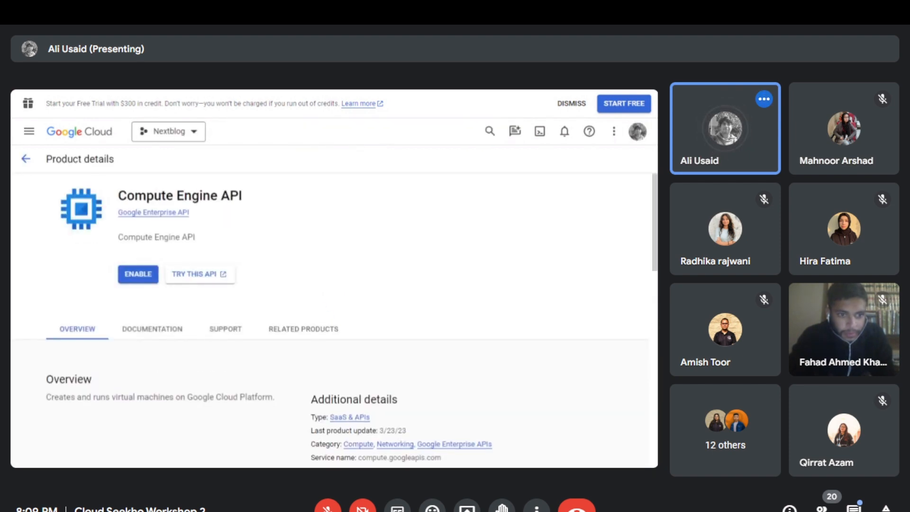
- Open Compute Engine in the Nextblog project and look over the console's list of pinned products
left_click(29, 132)
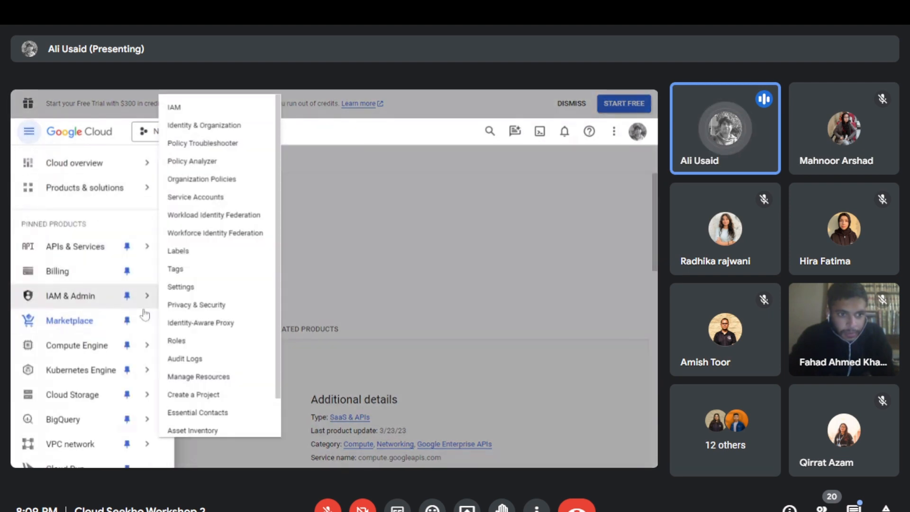
left_click(99, 354)
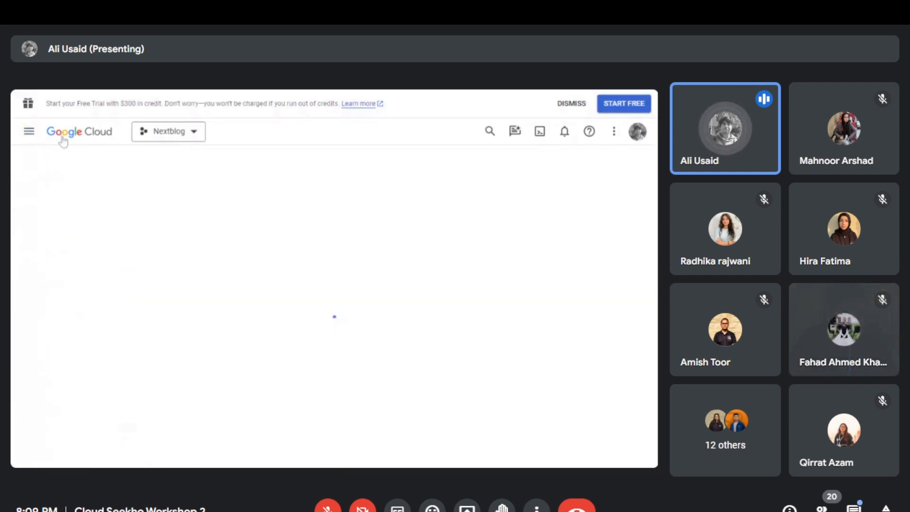
left_click(26, 135)
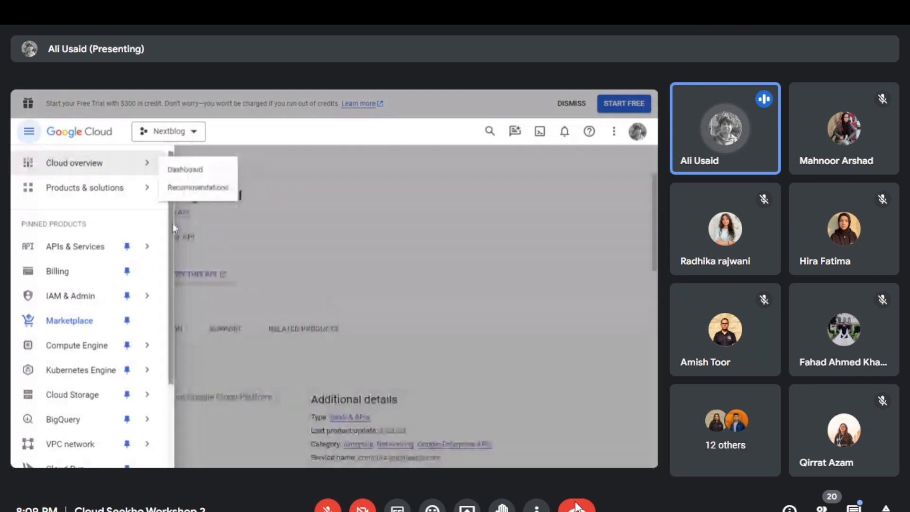
scroll(91, 332, "down", 1)
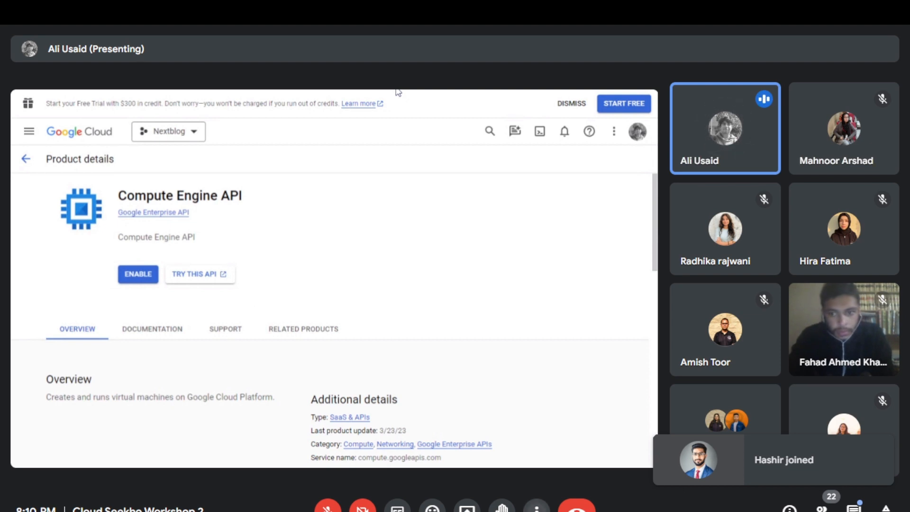
- Change the meeting layout to Spotlight and close the layout settings
left_click(537, 508)
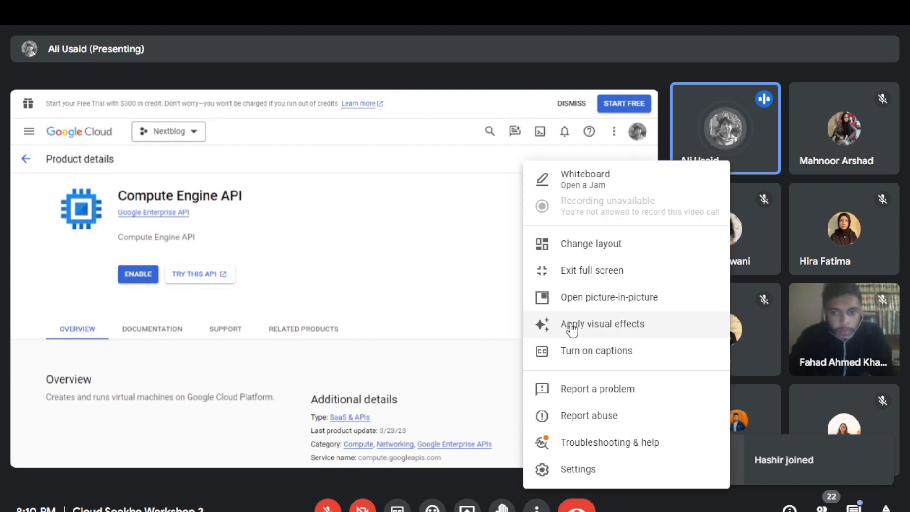
left_click(595, 250)
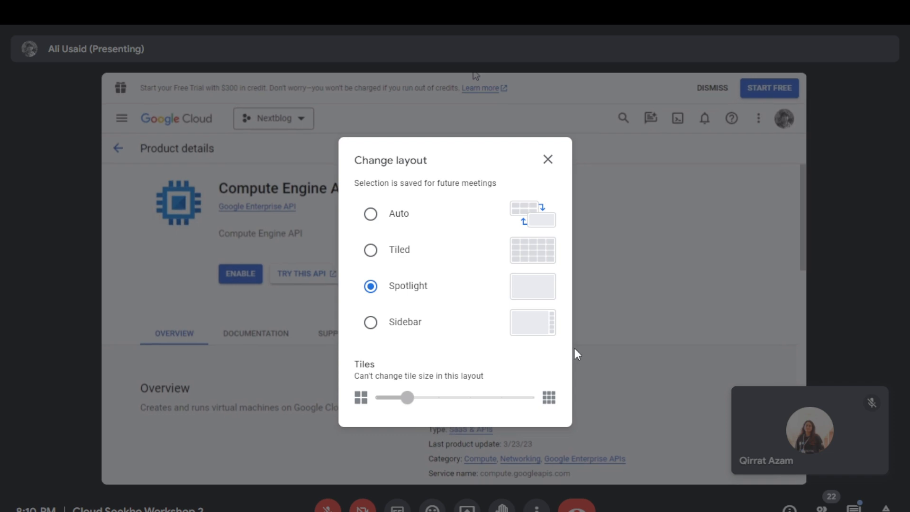
left_click(659, 472)
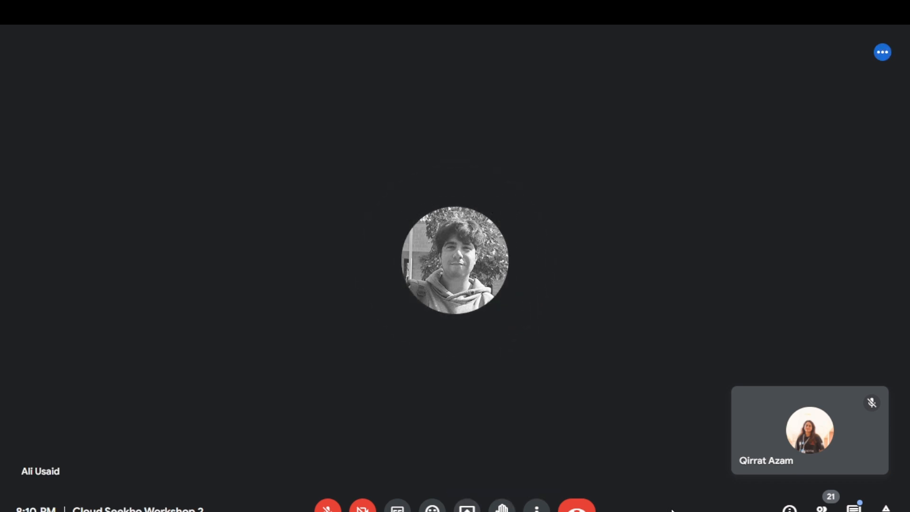
- Minimize the floating self-view tile in the meeting
mouse_move(789, 457)
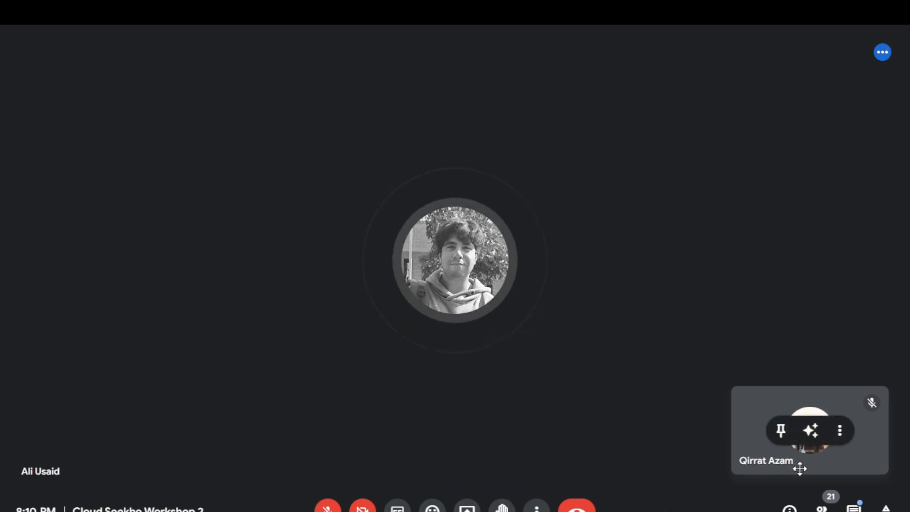
left_click(841, 431)
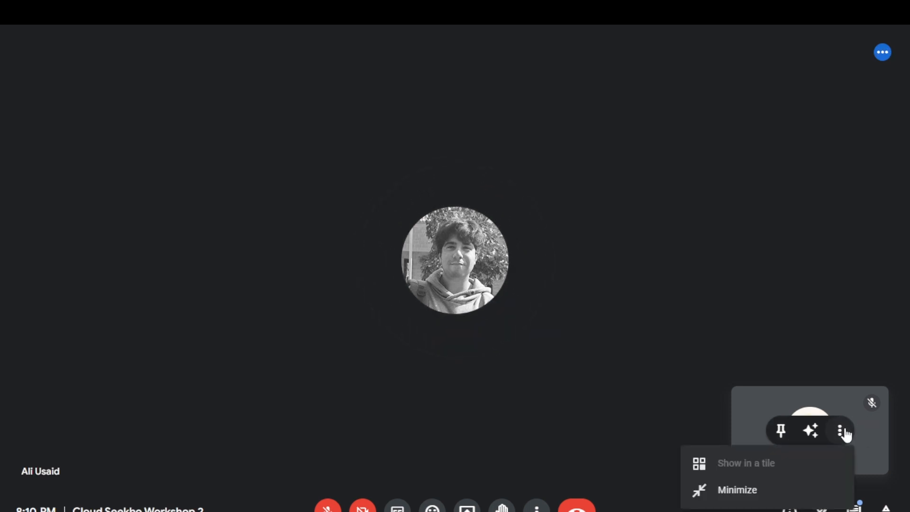
left_click(770, 490)
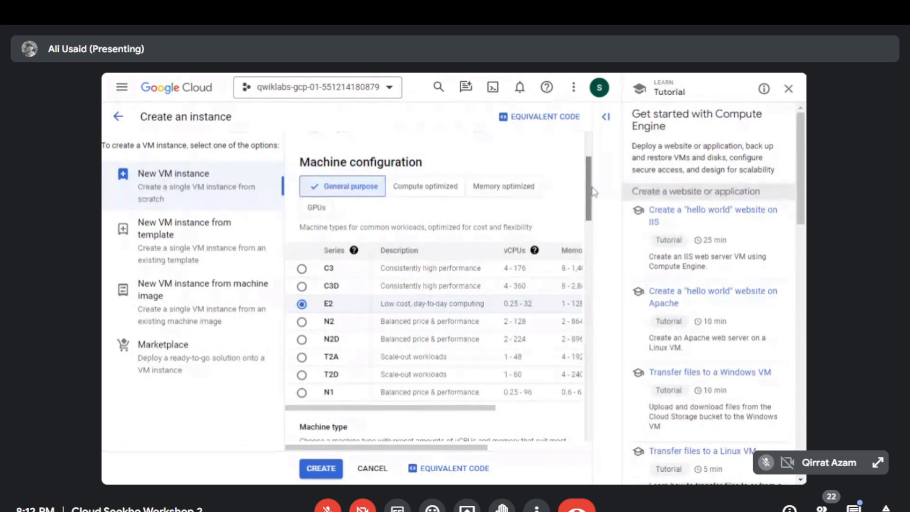
- Examine the general purpose machine series listed in the new VM instance's machine configuration
scroll(593, 197, "down", 1)
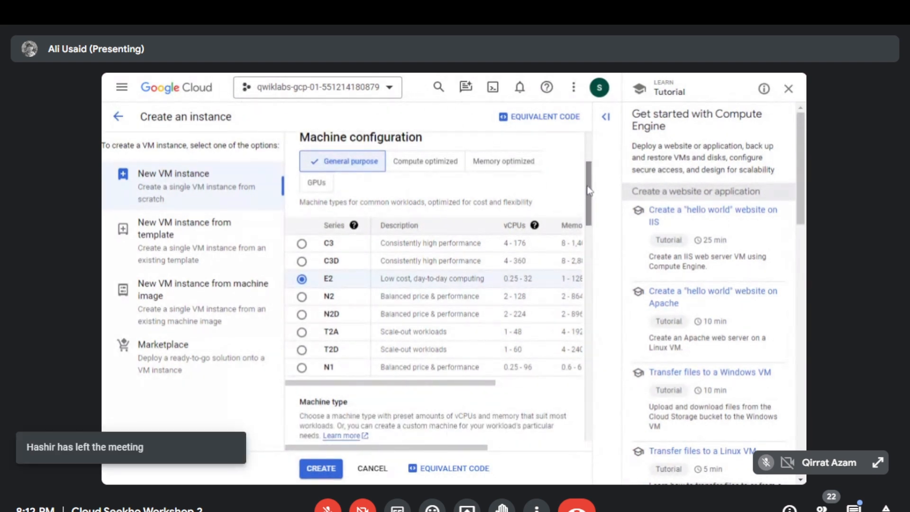
left_click_drag(588, 190, 588, 184)
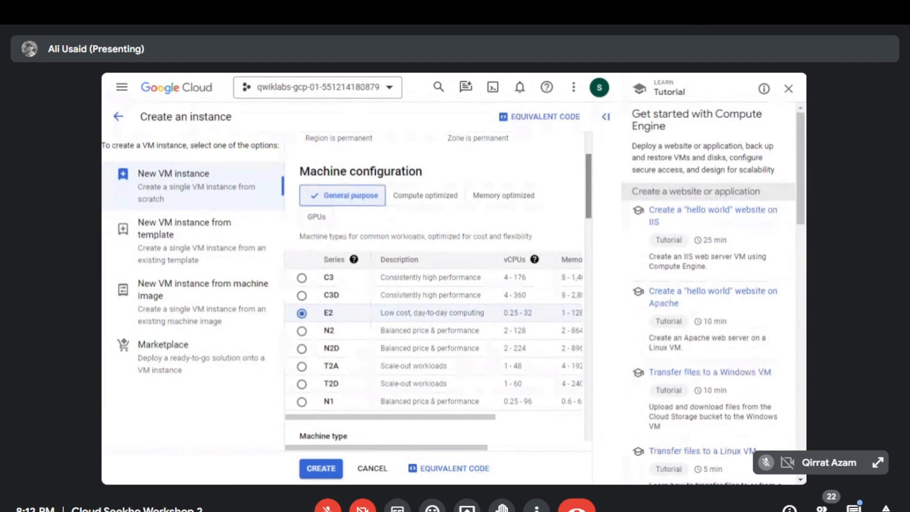
scroll(587, 184, "down", 1)
left_click_drag(588, 183, 587, 181)
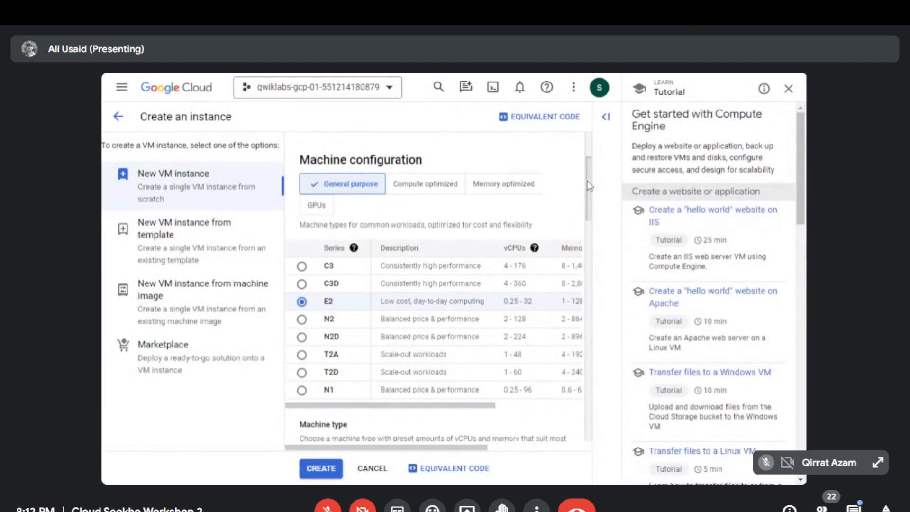
scroll(587, 180, "up", 2)
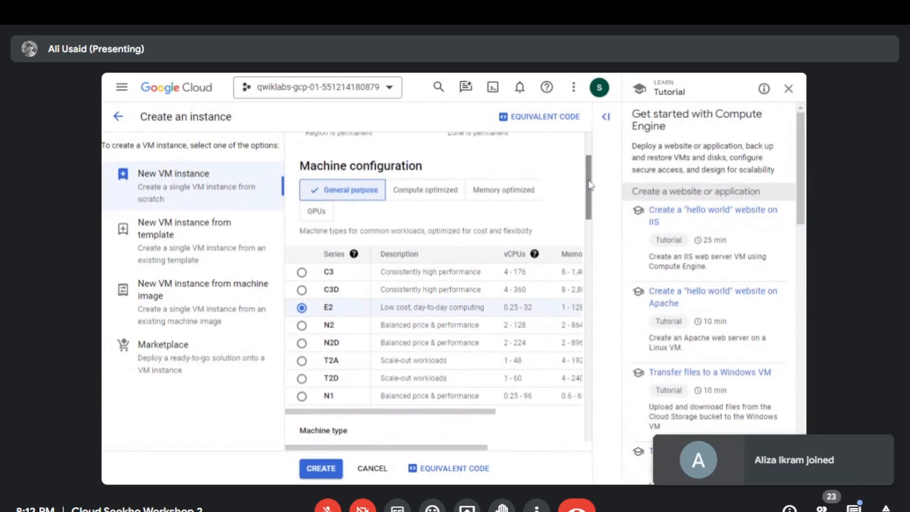
scroll(588, 177, "down", 2)
scroll(587, 175, "up", 3)
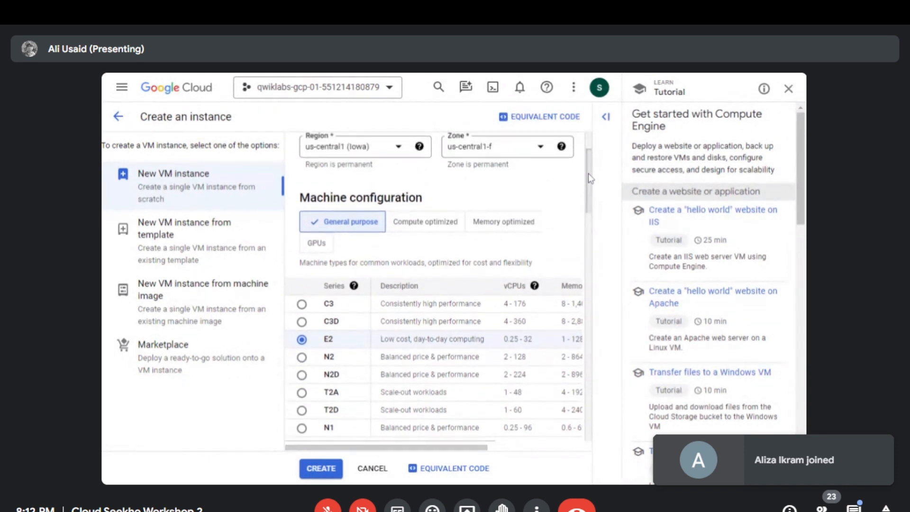
- Look through the shared-core and standard preset sizes for the E2 machine type, keeping the e2-medium selection
left_click_drag(587, 169, 584, 236)
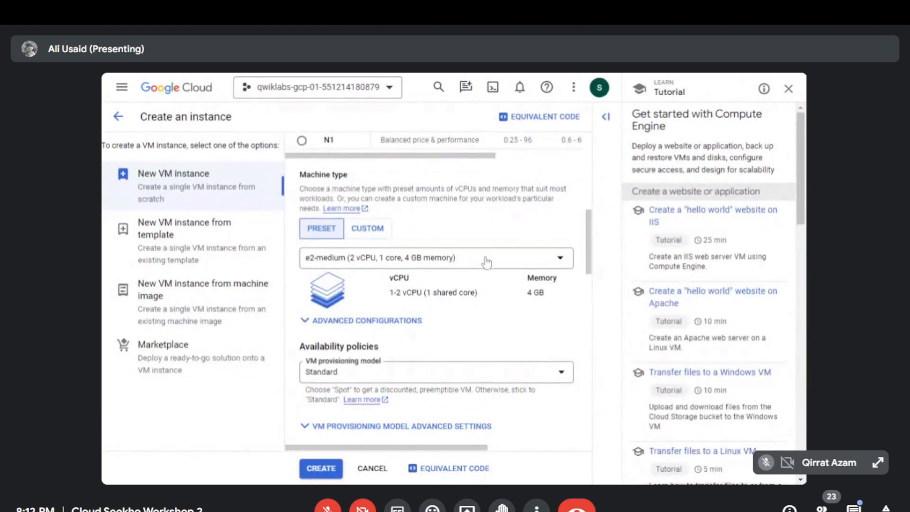
scroll(587, 220, "down", 1)
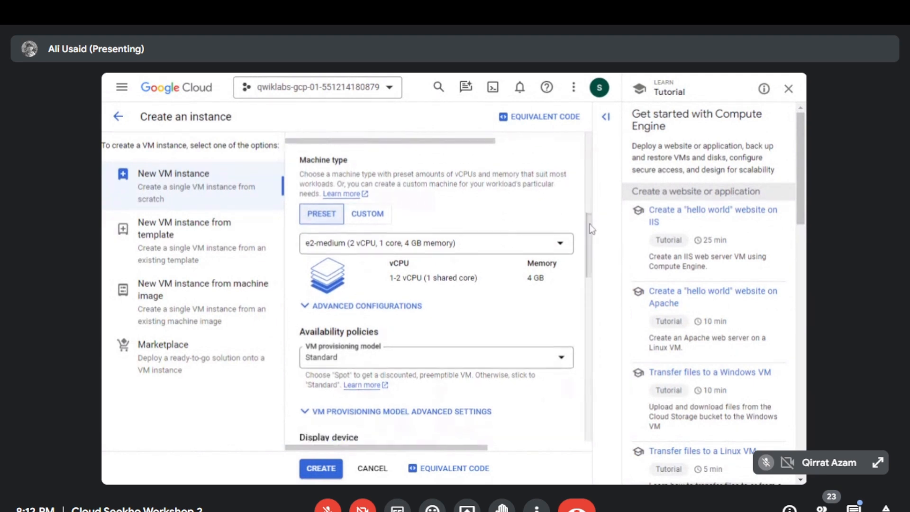
left_click_drag(589, 238, 589, 241)
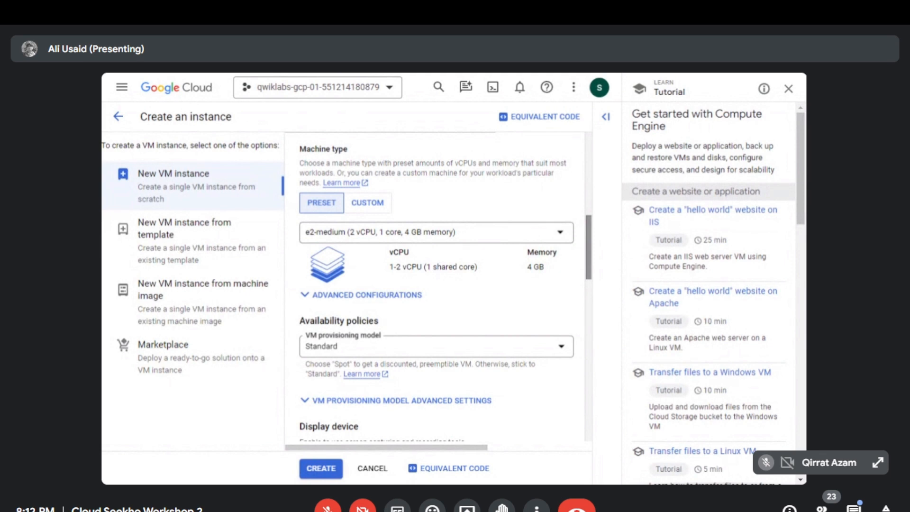
left_click(550, 237)
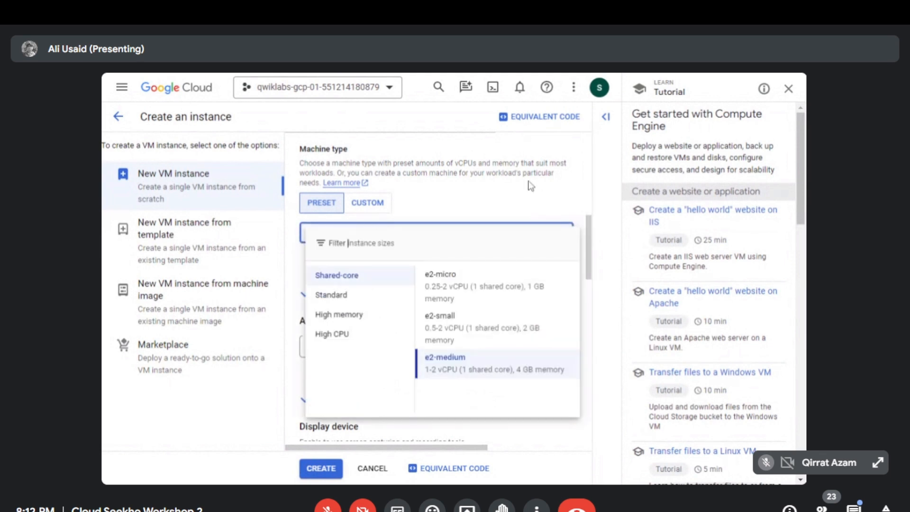
left_click(358, 302)
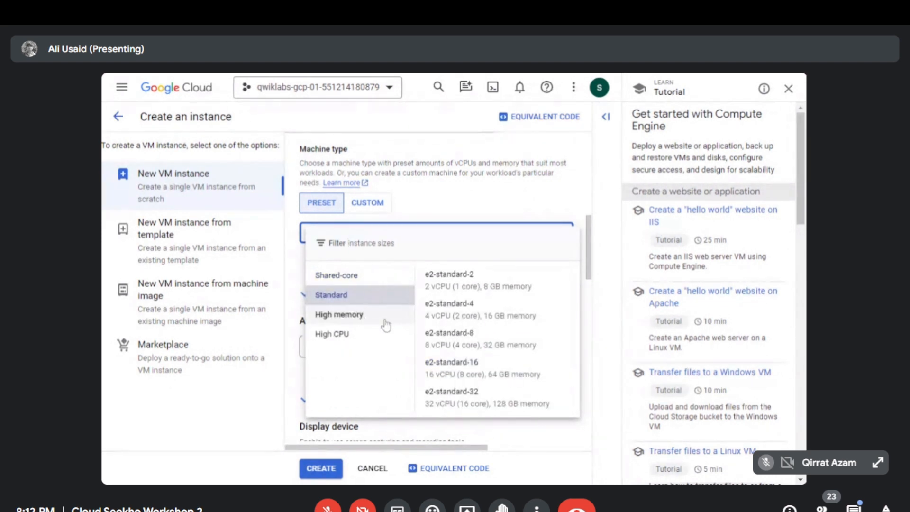
left_click(365, 275)
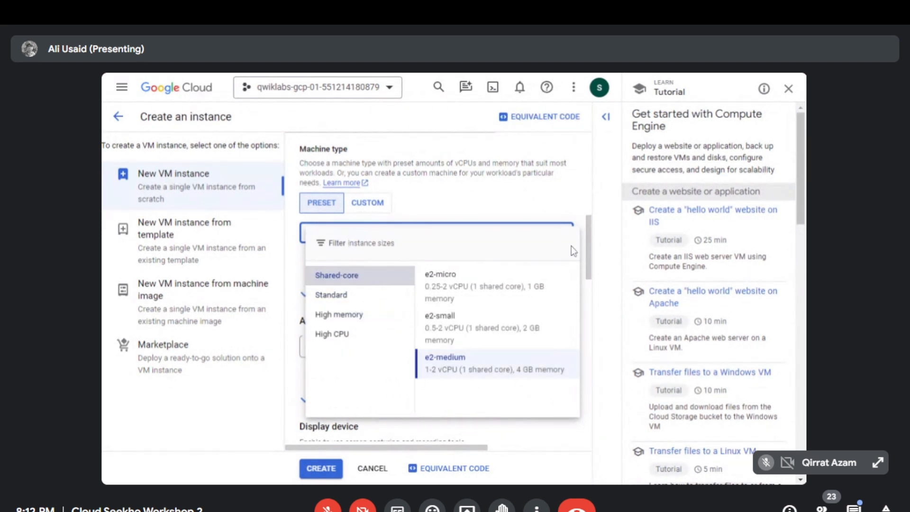
left_click(589, 247)
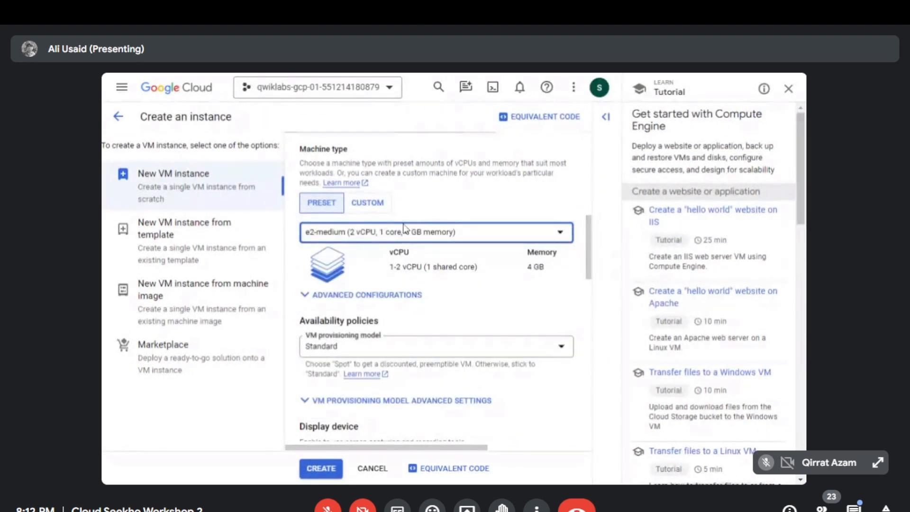
- Check the VM provisioning model setting under the availability policies, leaving it on Standard
scroll(591, 266, "down", 2)
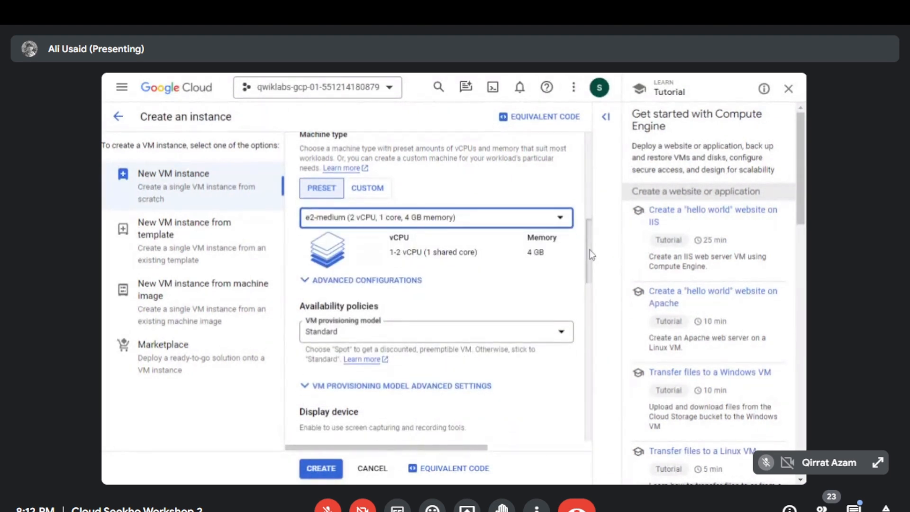
scroll(589, 265, "down", 1)
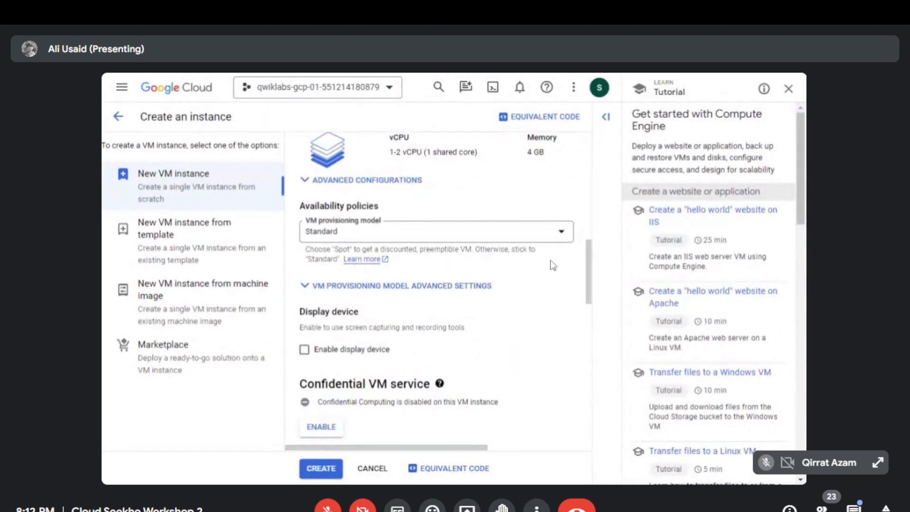
left_click(543, 244)
left_click(547, 244)
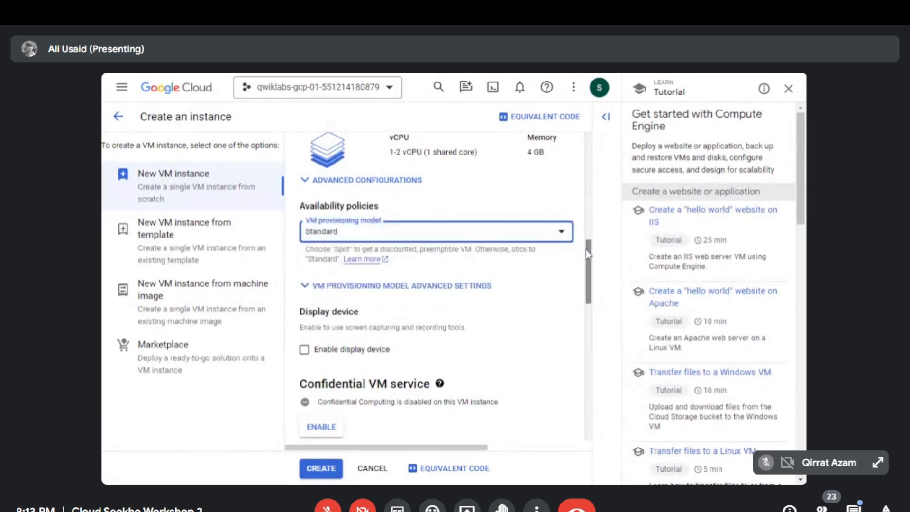
- Allow HTTP traffic in the instance's firewall settings and create the VM instance
scroll(587, 256, "down", 2)
left_click_drag(592, 271, 585, 389)
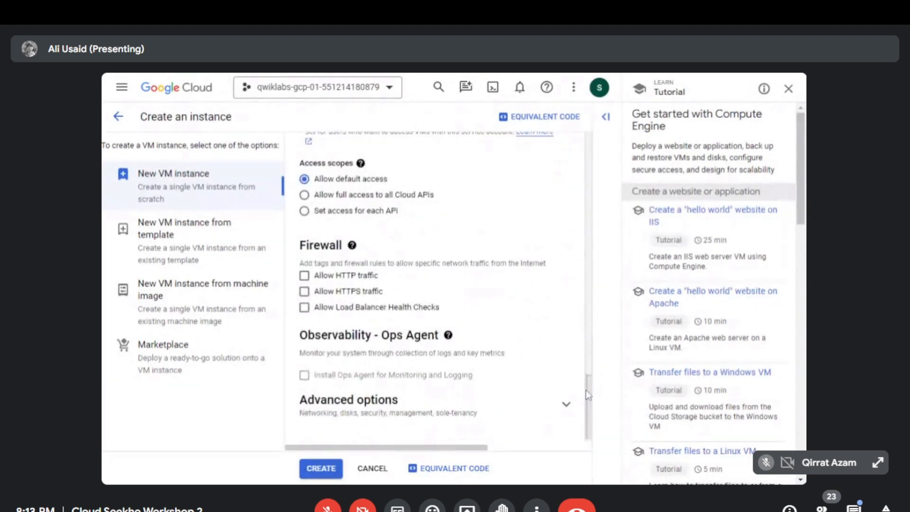
mouse_move(352, 244)
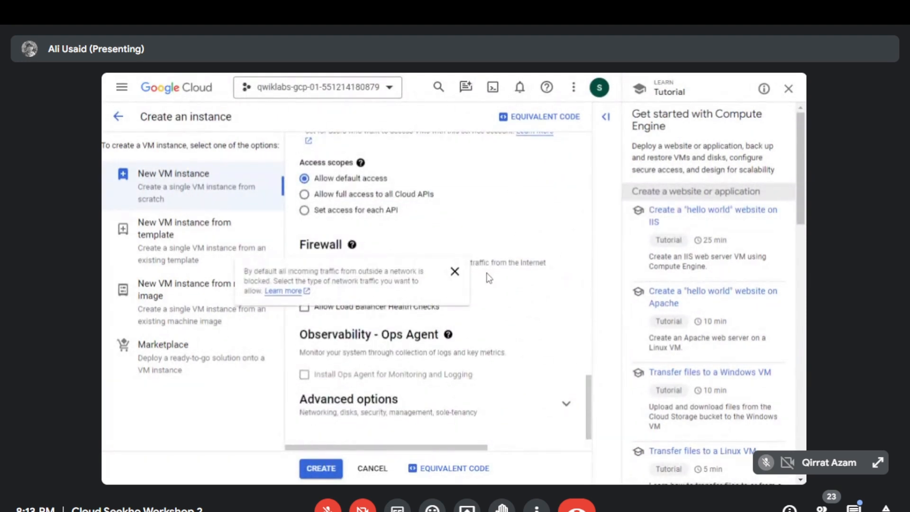
left_click(304, 275)
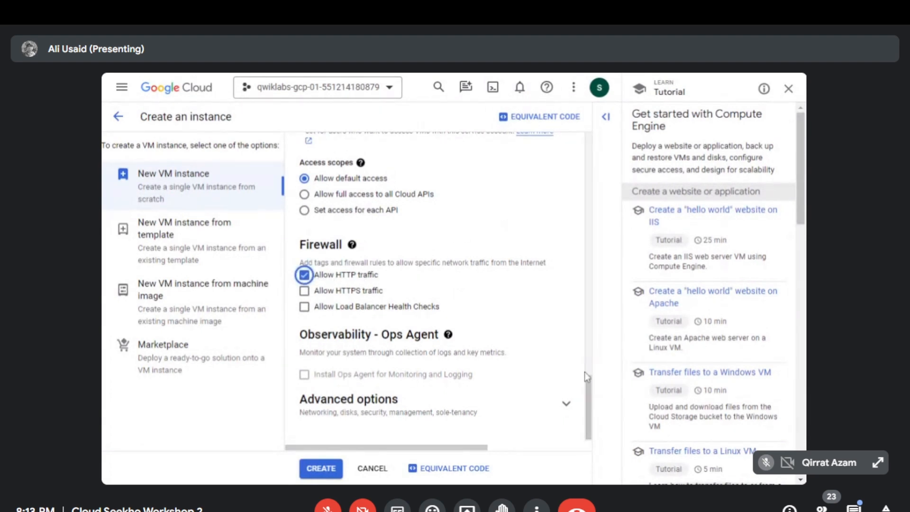
scroll(587, 382, "down", 1)
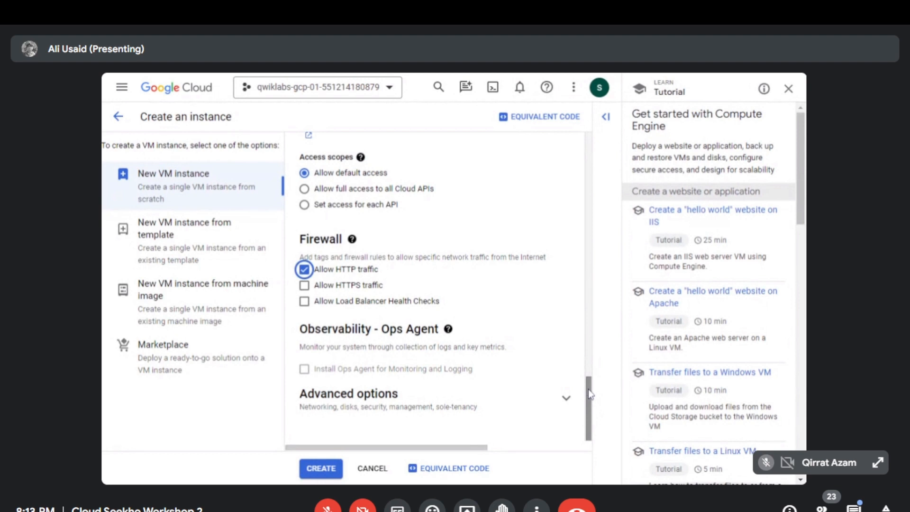
left_click(325, 469)
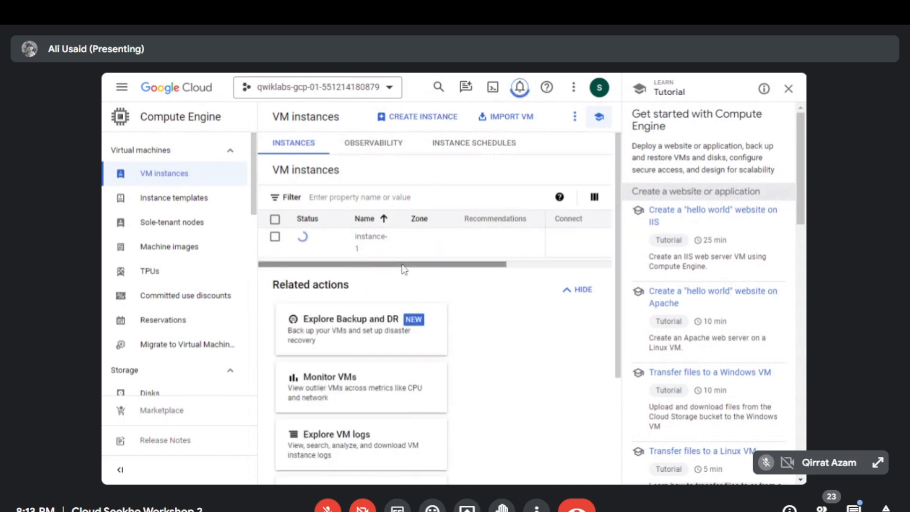
- Open an SSH-in-browser session to instance-1, authorizing the connection, and reposition the terminal window over the console
left_click_drag(426, 265, 391, 265)
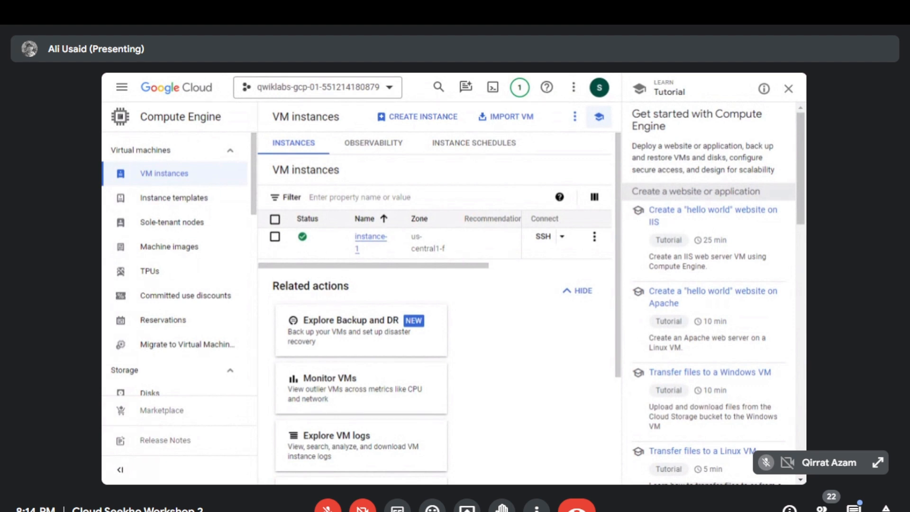
left_click_drag(618, 226, 618, 219)
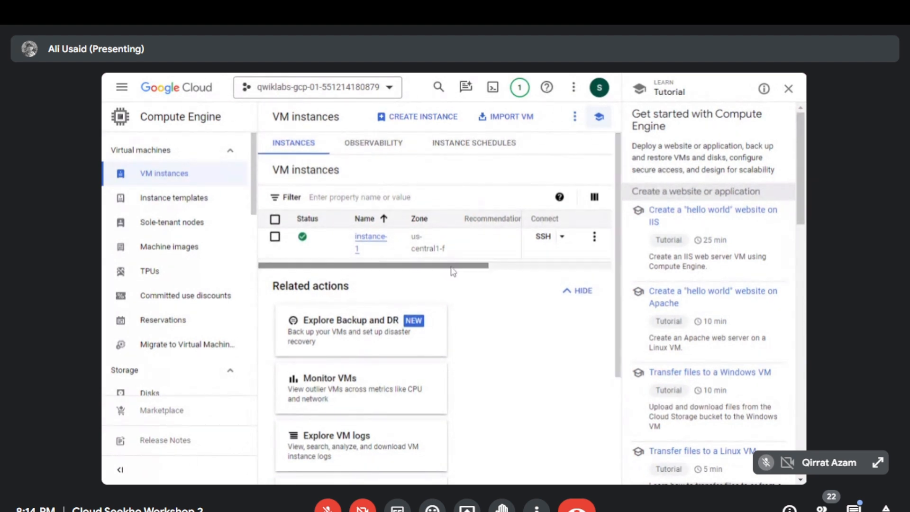
mouse_move(452, 271)
left_mouse_down()
mouse_move(473, 269)
mouse_move(447, 274)
left_mouse_up()
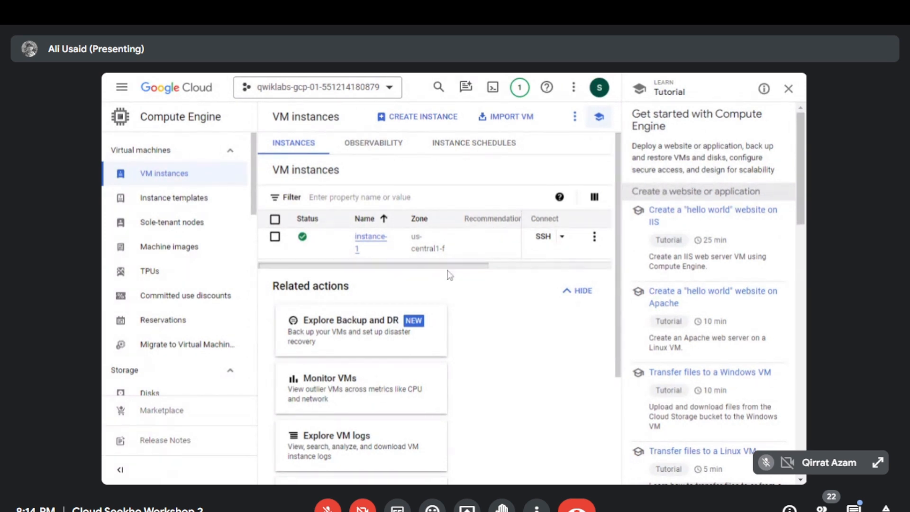
left_click_drag(447, 266, 554, 267)
left_click(546, 238)
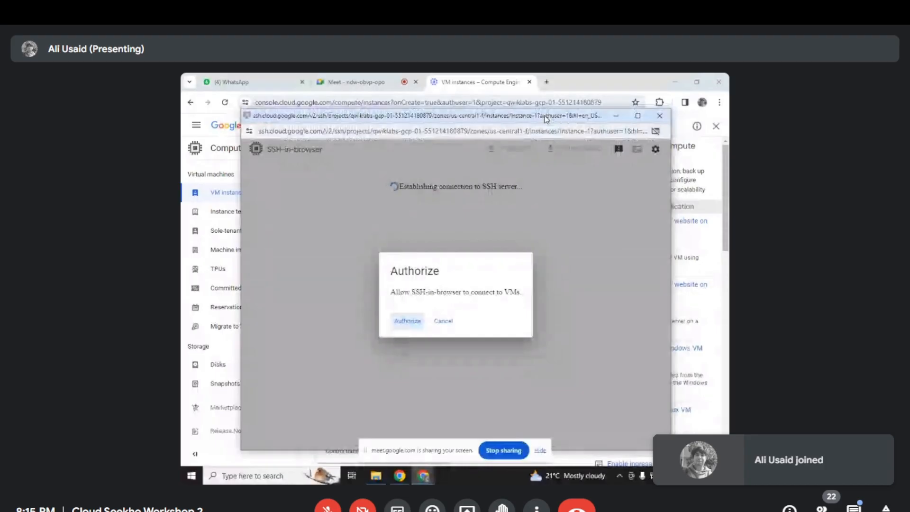
left_click(401, 325)
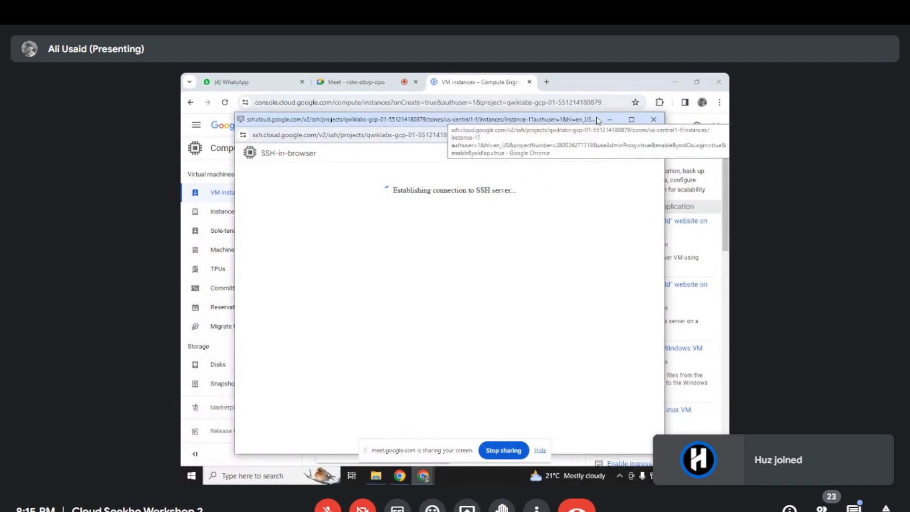
left_click_drag(598, 121, 619, 110)
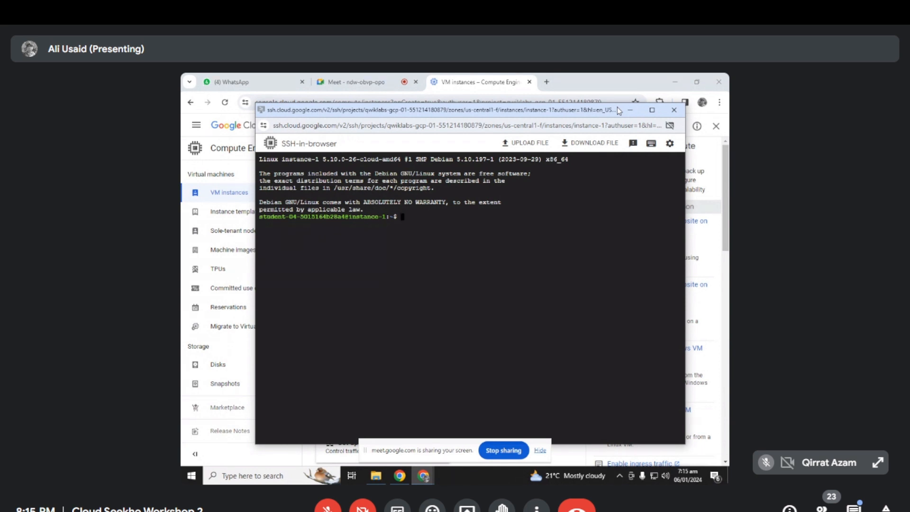
left_click_drag(590, 116, 585, 116)
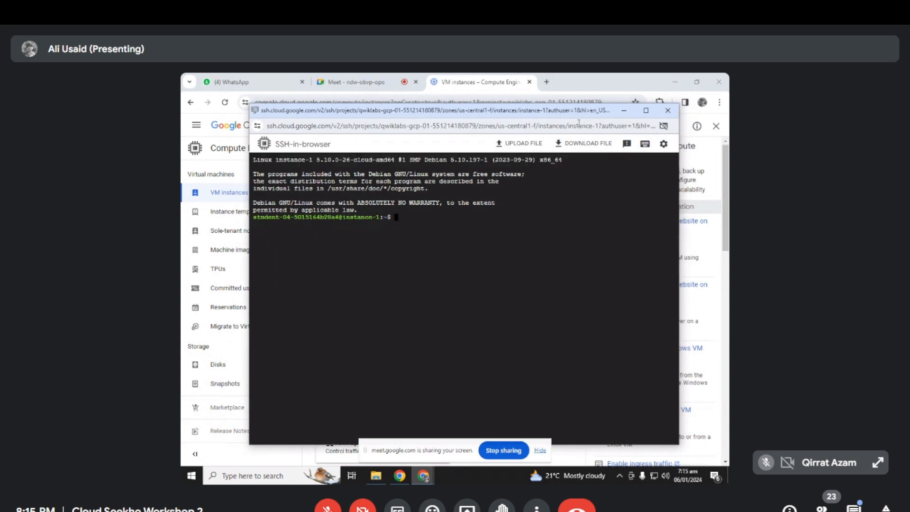
- Switch to Paint and draw a smiling stick figure near the canvas's upper-left corner with the brush
left_click(285, 475)
type("paint")
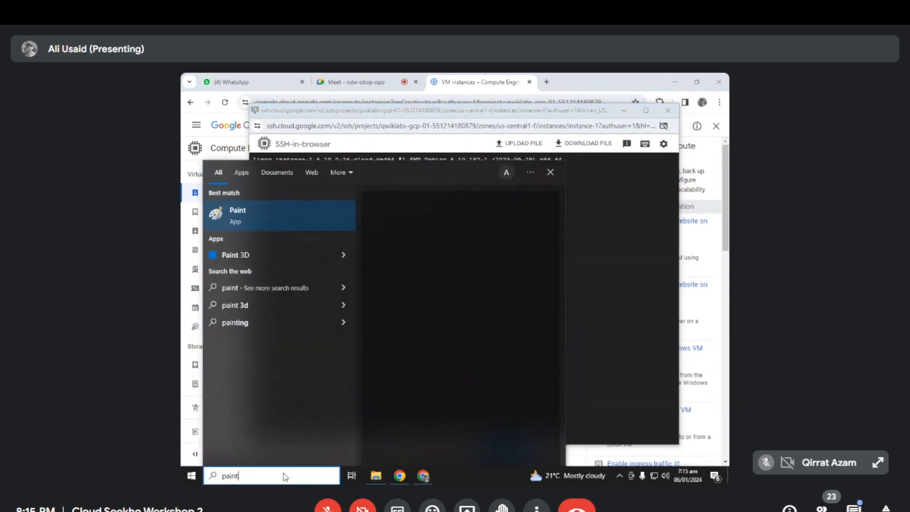
left_click(435, 235)
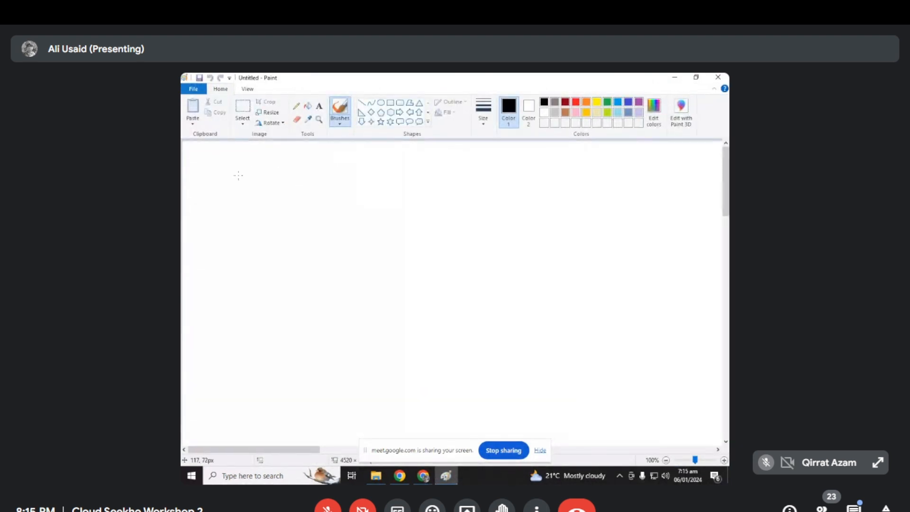
mouse_move(238, 176)
left_mouse_down()
mouse_move(236, 215)
mouse_move(241, 169)
mouse_move(248, 189)
mouse_move(266, 189)
mouse_move(268, 206)
mouse_move(256, 292)
mouse_move(233, 280)
mouse_move(267, 283)
left_mouse_up()
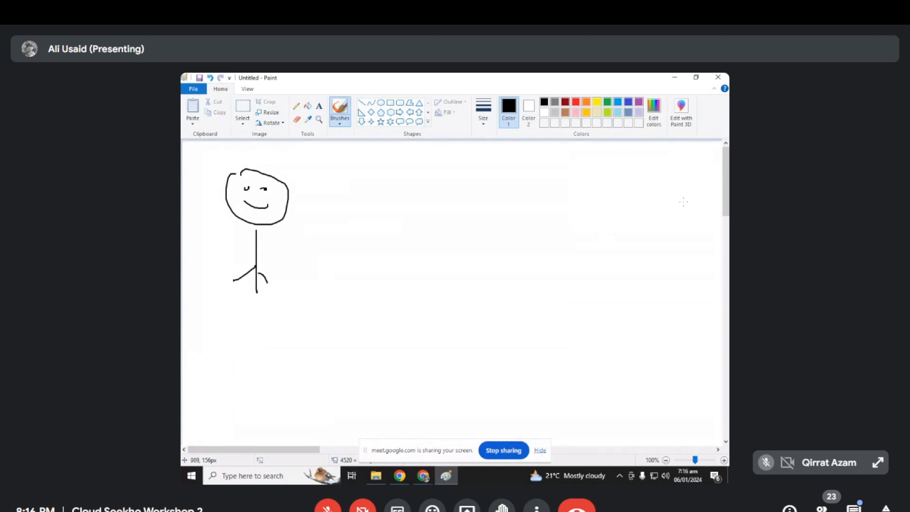
- Draw a small rectangular server box with indicator dots on the far side of the canvas, opposite the stick figure
mouse_move(587, 186)
left_mouse_down()
mouse_move(627, 182)
mouse_move(590, 203)
mouse_move(593, 191)
mouse_move(624, 189)
left_mouse_up()
left_click(615, 190)
left_click(609, 191)
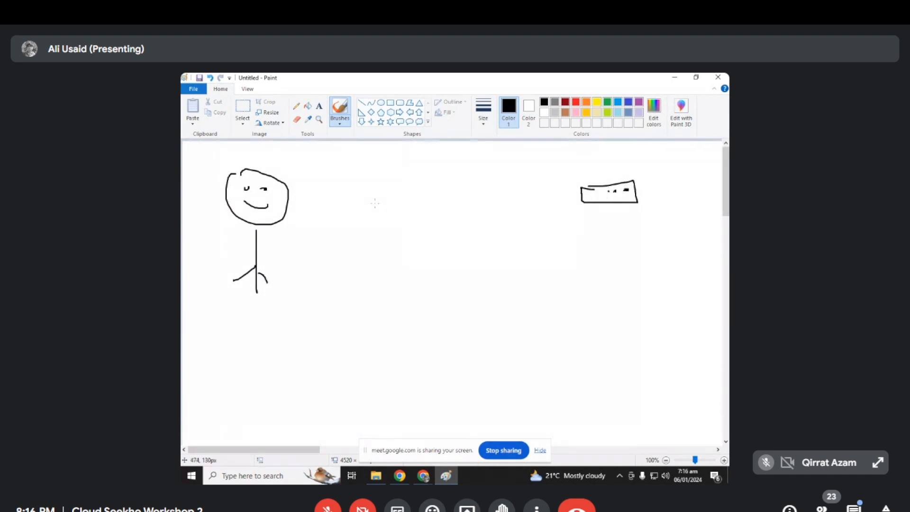
- Try linking the stick figure and the server box with two arrows in opposite directions, and undo the arrows
mouse_move(302, 219)
left_mouse_down()
mouse_move(575, 195)
mouse_move(568, 204)
left_mouse_up()
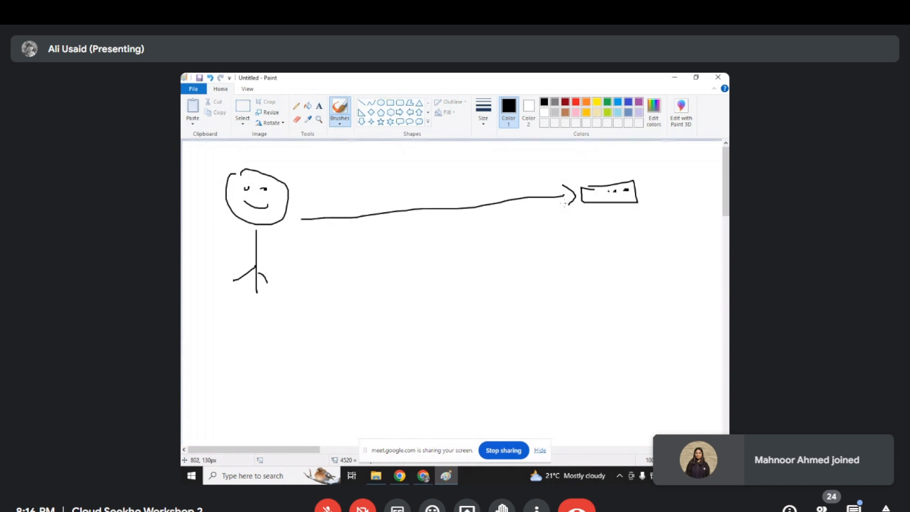
left_click_drag(558, 174, 301, 202)
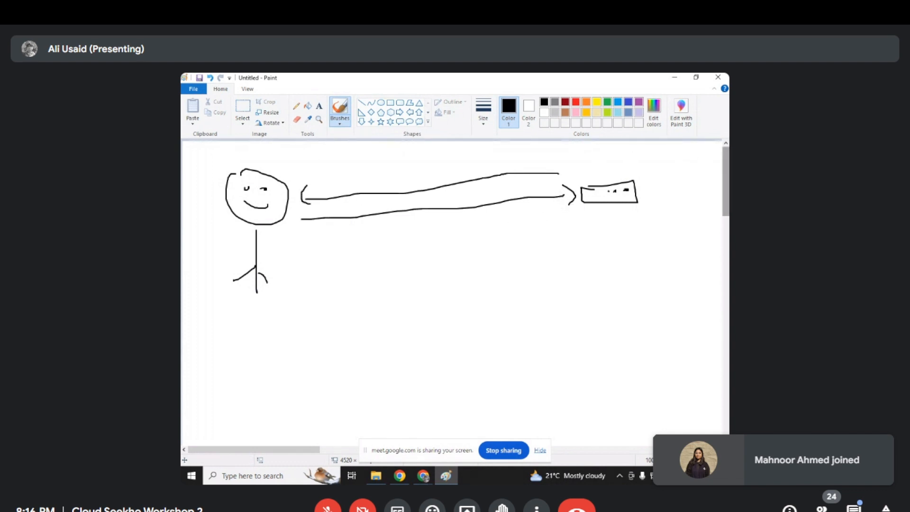
left_click(296, 119)
left_click_drag(305, 185, 303, 204)
key("ctrl+z")
key("ctrl+z")
key("ctrl+z")
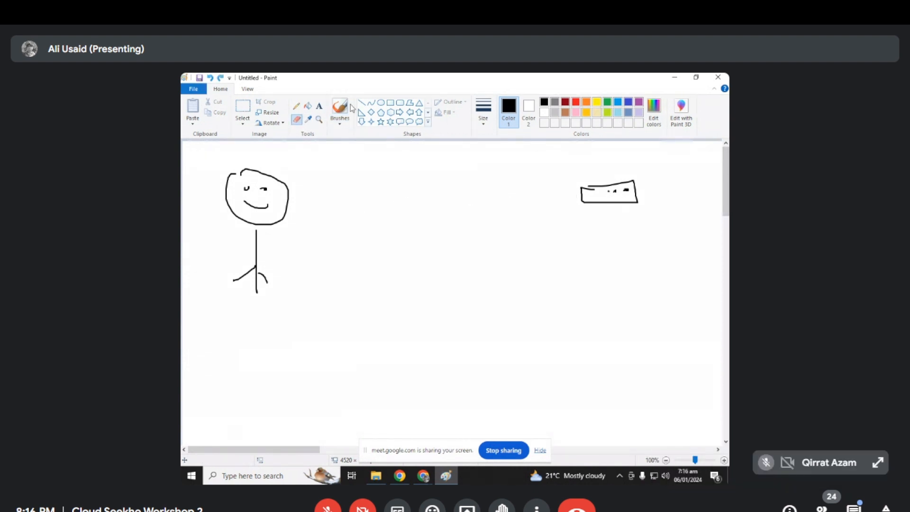
- Draw a square between the stick figure and the server box, with an arrow leading from the figure to the square
left_click(340, 108)
mouse_move(425, 184)
left_mouse_down()
mouse_move(414, 239)
mouse_move(485, 205)
mouse_move(428, 184)
left_mouse_up()
left_click_drag(279, 246, 395, 211)
left_click_drag(396, 205, 400, 220)
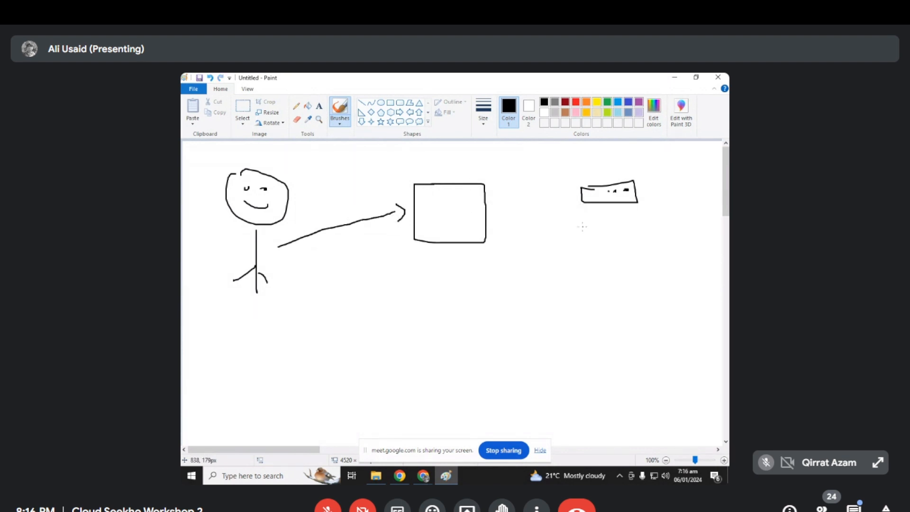
- Add two server boxes below the first, a number above the figure, 50 above the servers and 25 beside each of the upper two
mouse_move(582, 222)
left_mouse_down()
mouse_move(641, 237)
mouse_move(587, 226)
left_mouse_up()
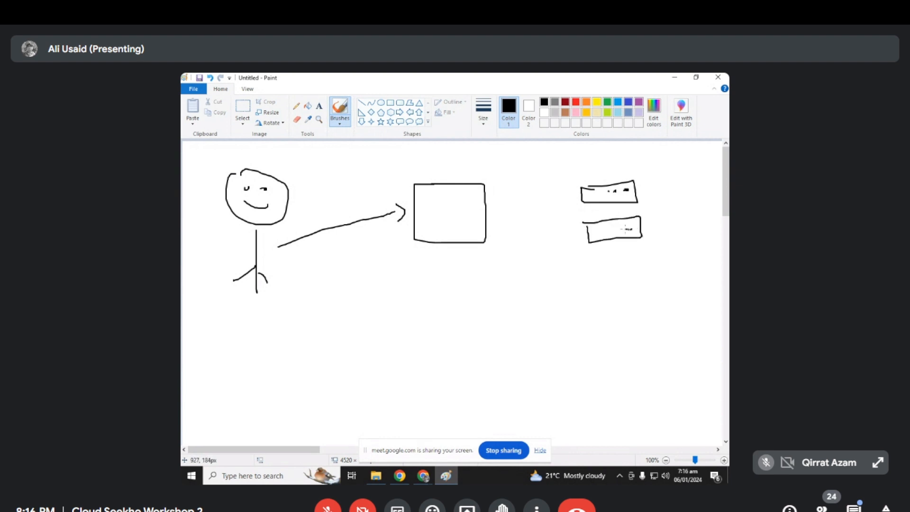
mouse_move(236, 144)
left_mouse_down()
mouse_move(239, 154)
mouse_move(268, 147)
left_mouse_up()
mouse_move(598, 150)
left_mouse_down()
mouse_move(599, 164)
mouse_move(587, 167)
mouse_move(624, 164)
left_mouse_up()
mouse_move(604, 260)
left_mouse_down()
mouse_move(588, 259)
mouse_move(656, 271)
mouse_move(611, 259)
mouse_move(651, 264)
mouse_move(645, 269)
left_mouse_up()
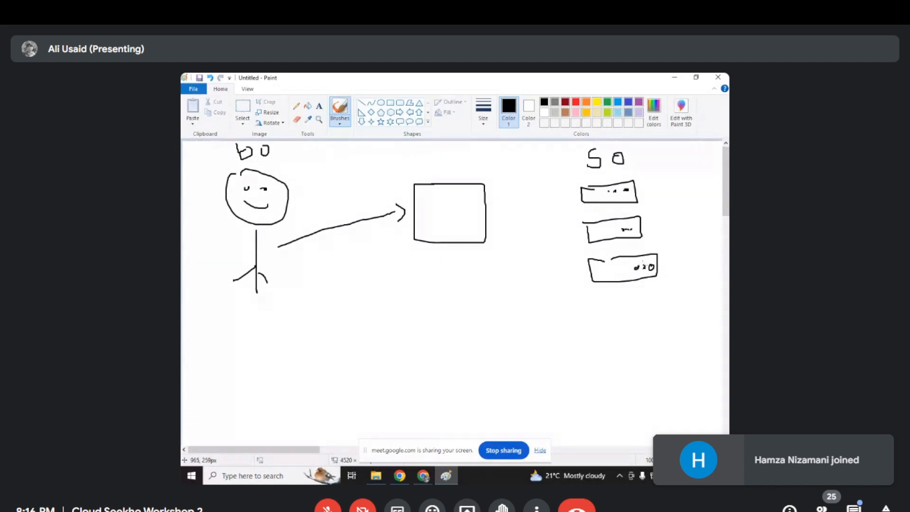
mouse_move(641, 193)
left_mouse_down()
mouse_move(645, 208)
mouse_move(655, 205)
left_mouse_up()
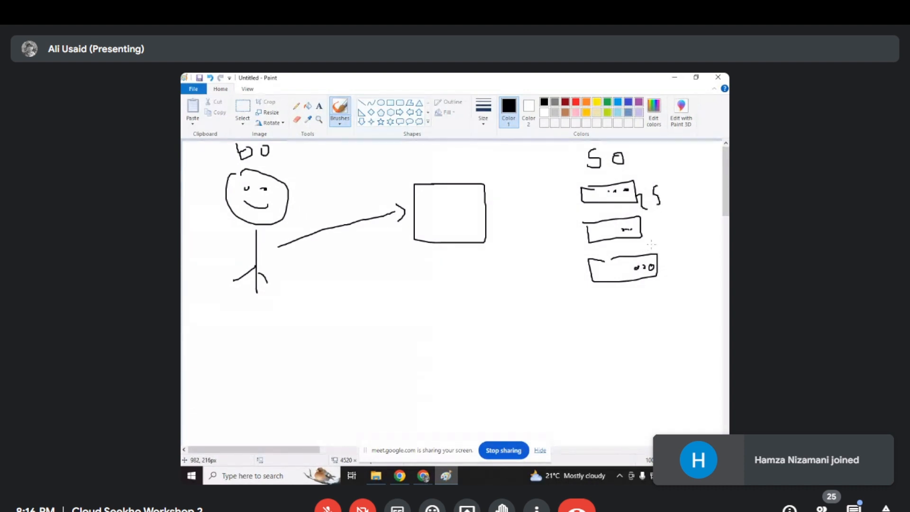
mouse_move(648, 236)
left_mouse_down()
mouse_move(656, 246)
mouse_move(662, 237)
mouse_move(662, 248)
left_mouse_up()
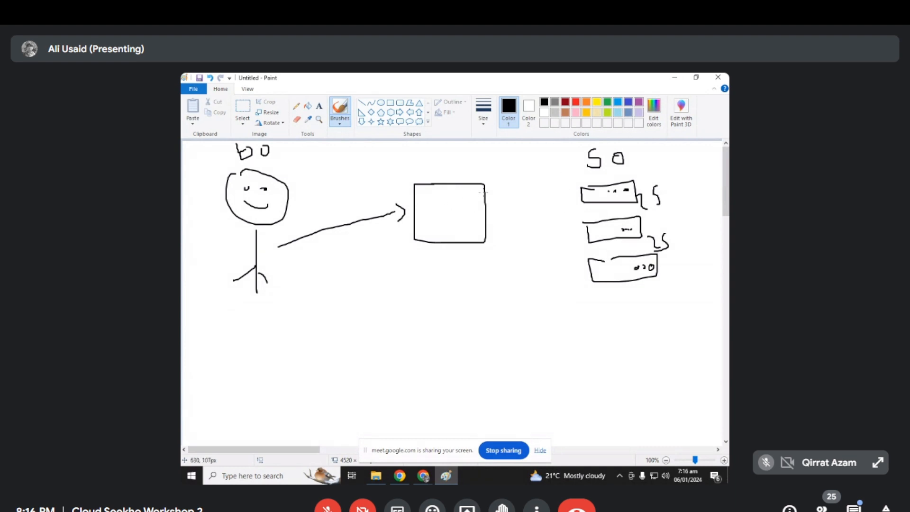
- Draw three lines fanning out from the middle square to the three server boxes, undoing the misplaced first line
key("ctrl+z")
left_click_drag(486, 190, 563, 190)
key("ctrl+z")
left_click_drag(487, 213, 576, 186)
mouse_move(486, 230)
left_mouse_down()
mouse_move(576, 231)
mouse_move(495, 253)
mouse_move(579, 285)
left_mouse_up()
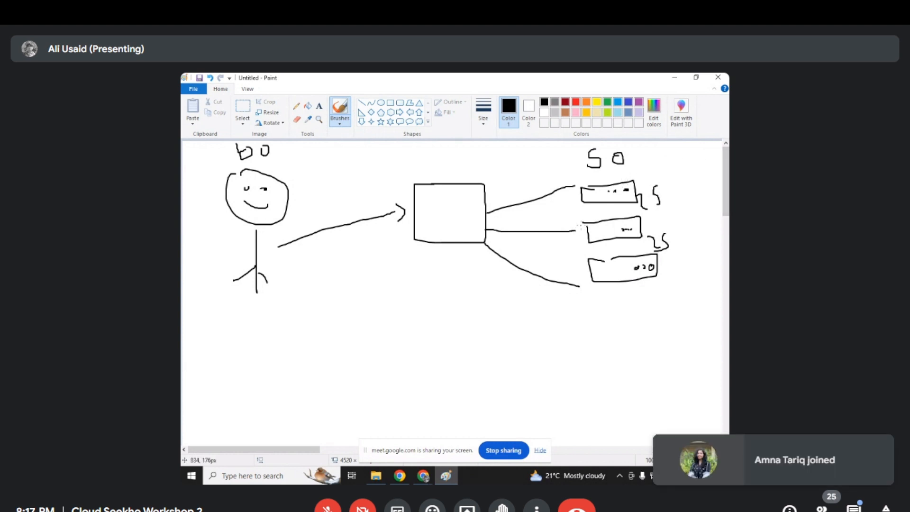
- Switch from Paint to the browser and bring up the SSH terminal window for instance-1
left_click(426, 477)
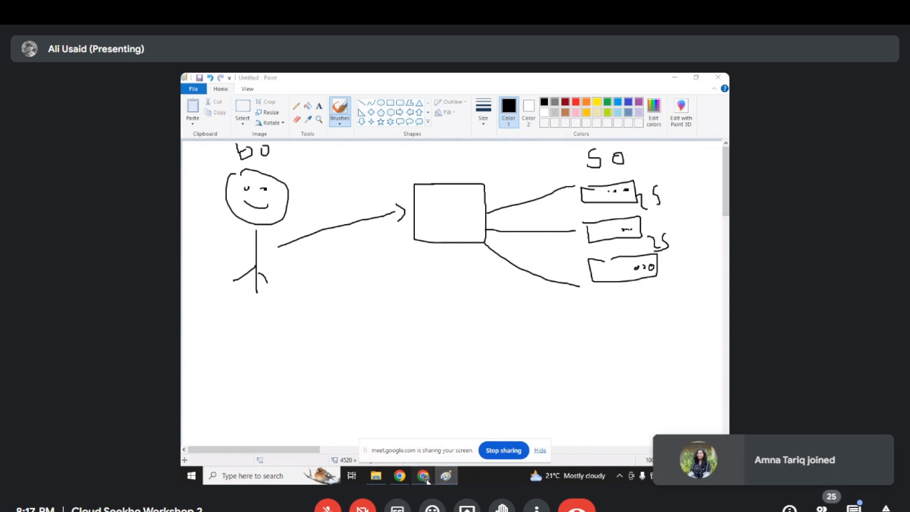
left_click(425, 477)
left_click(425, 477)
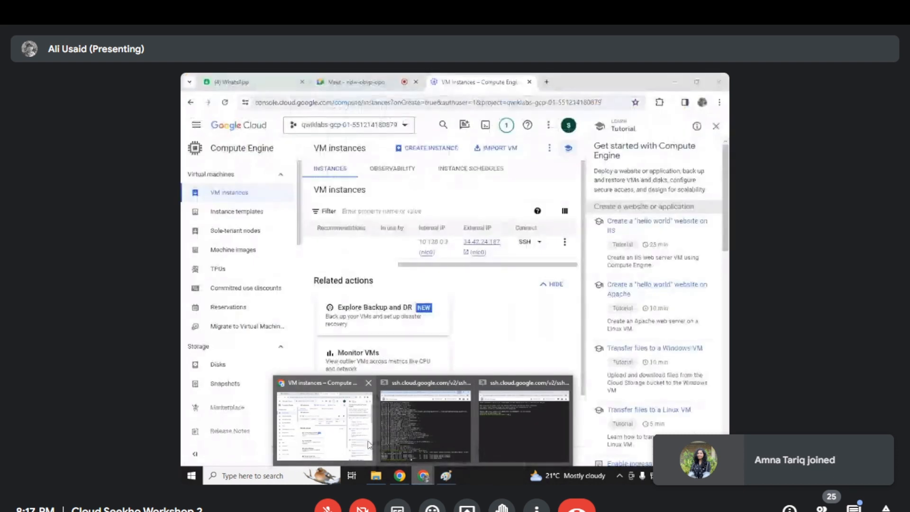
left_click(369, 446)
left_click(423, 475)
left_click(491, 415)
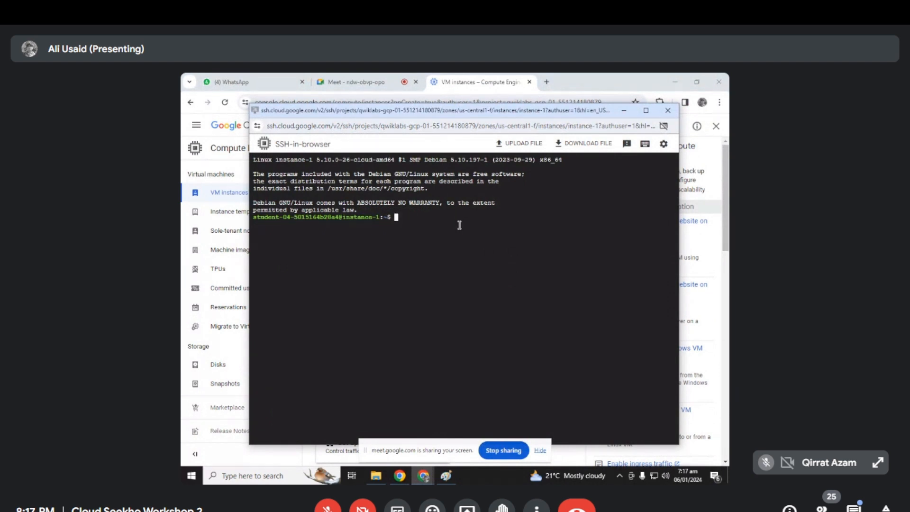
- Refresh the VM's package lists by running sudo apt-get update
type("sudo apt-get update")
key("Return")
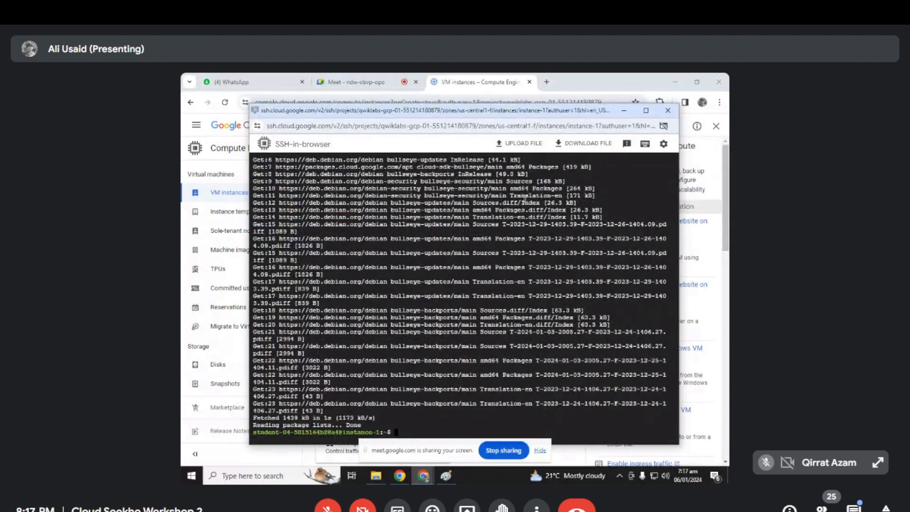
- Bring up the other, logged-out SSH-in-browser window and close it to return to the active instance-1 terminal
left_click(725, 179)
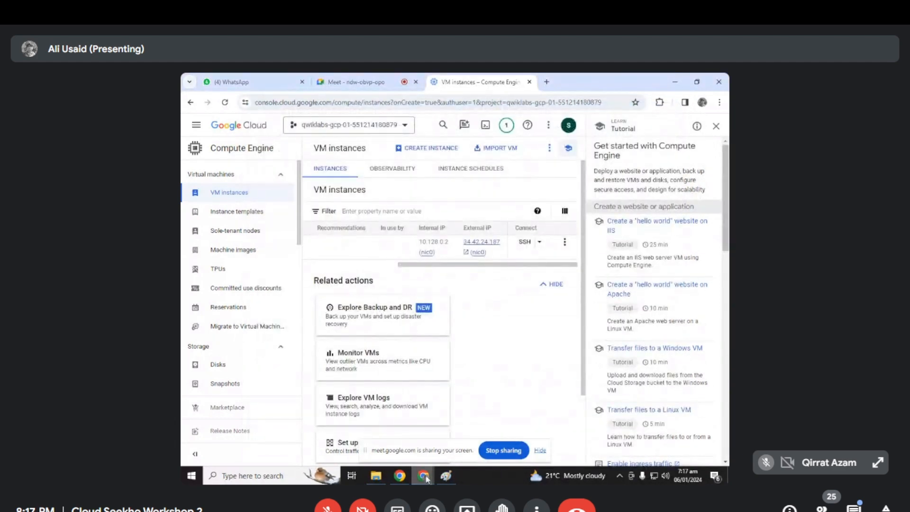
mouse_move(425, 477)
left_click(499, 430)
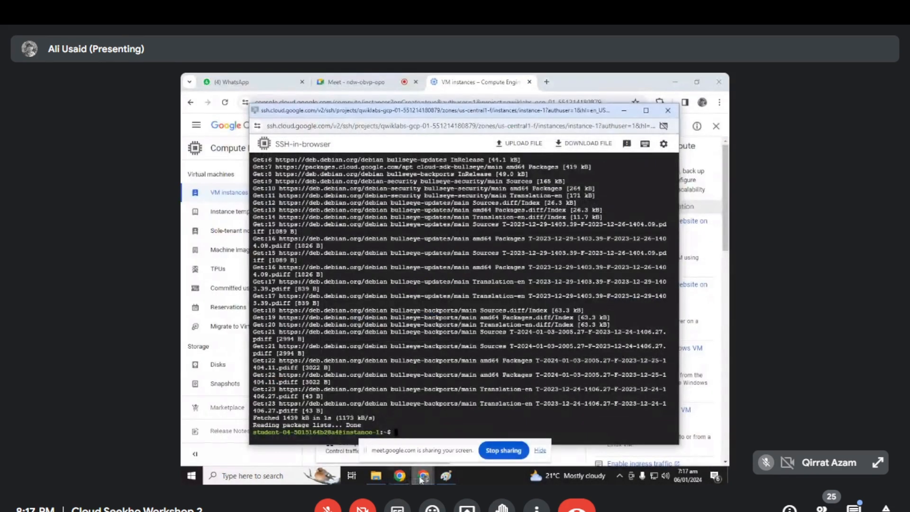
left_click(419, 443)
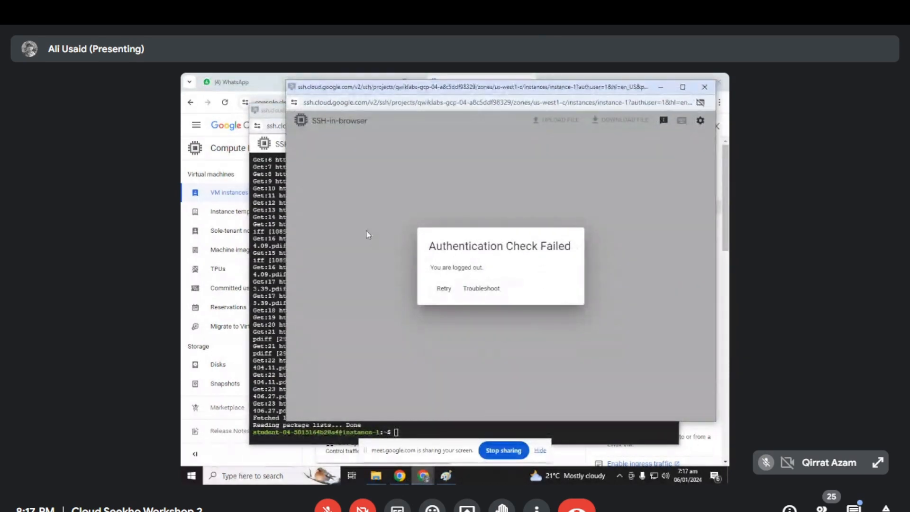
left_click_drag(607, 90, 567, 100)
left_click(660, 98)
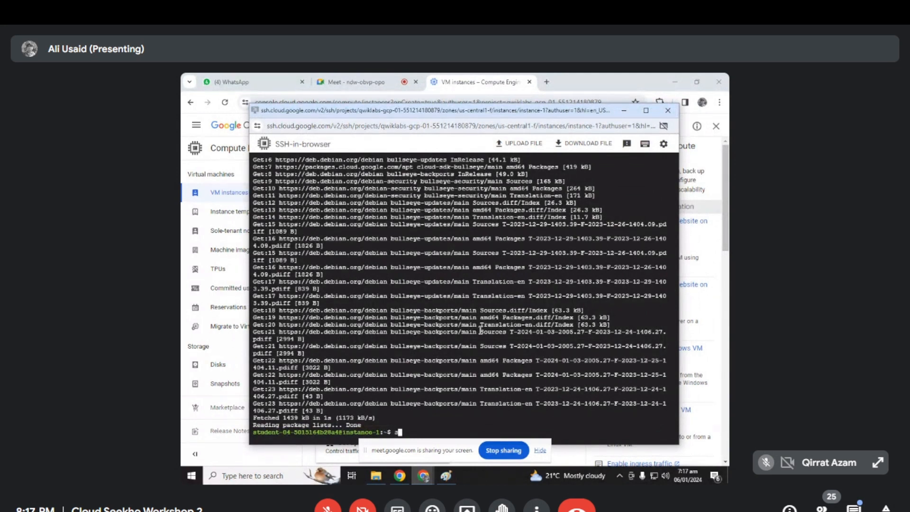
- Try to install nginx by running sudo apt-get -y nginx
type("udo apt-get -y n")
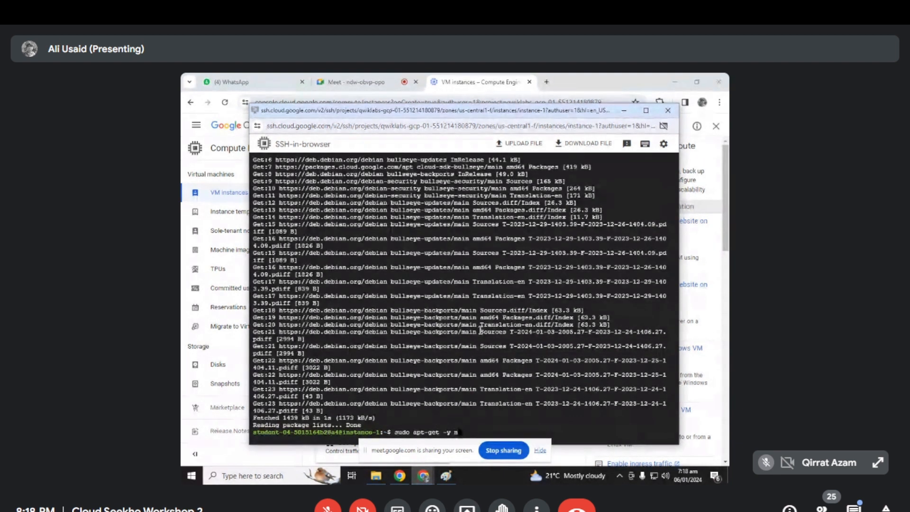
type("ginx")
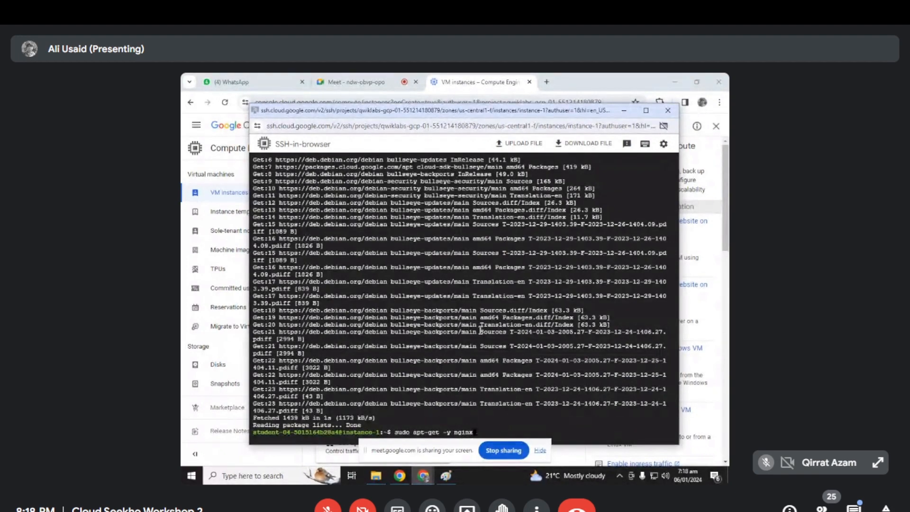
key("Return")
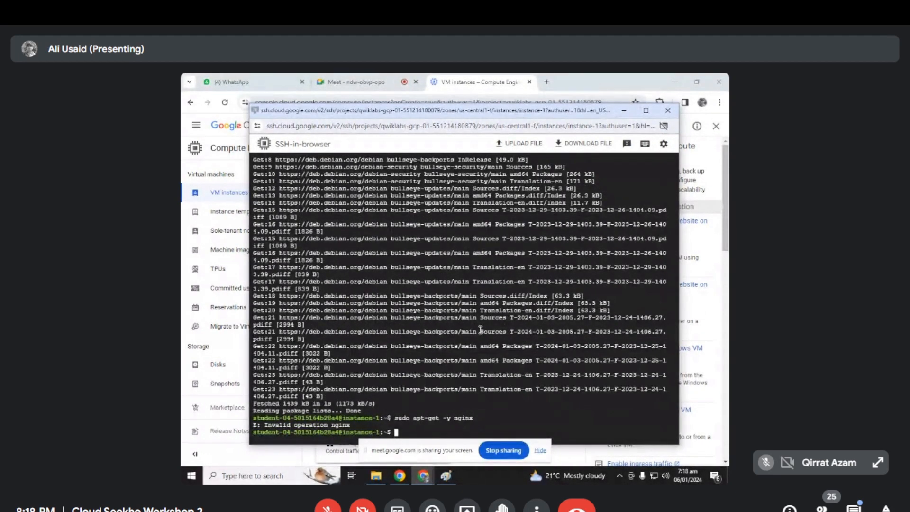
- Install the nginx web server by running sudo apt-get install -y nginx
type("sudo apt-get install -y nginx")
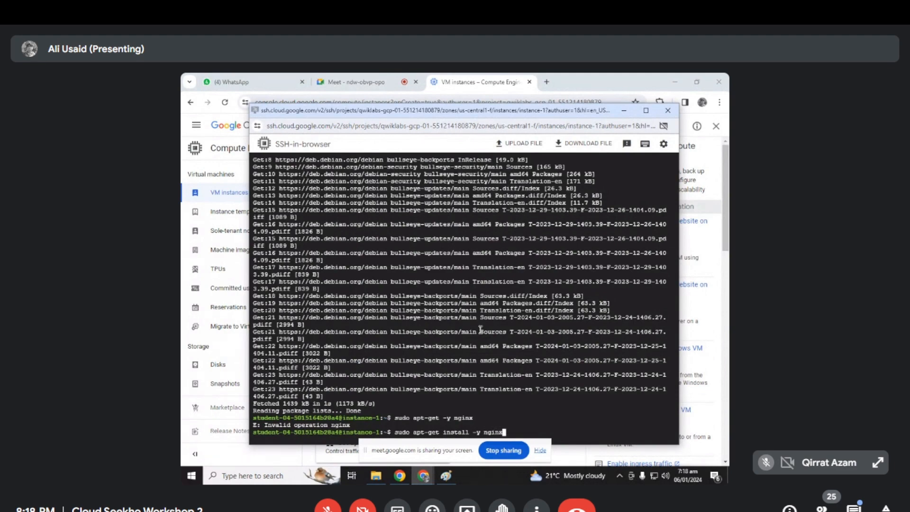
key("Return")
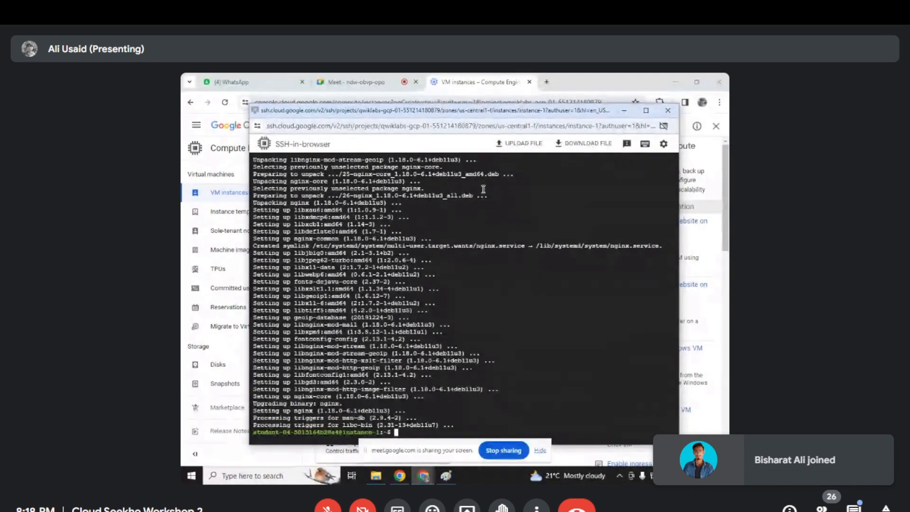
- List the running nginx processes with ps auwx | grep nginx in the SSH terminal
left_click(514, 126)
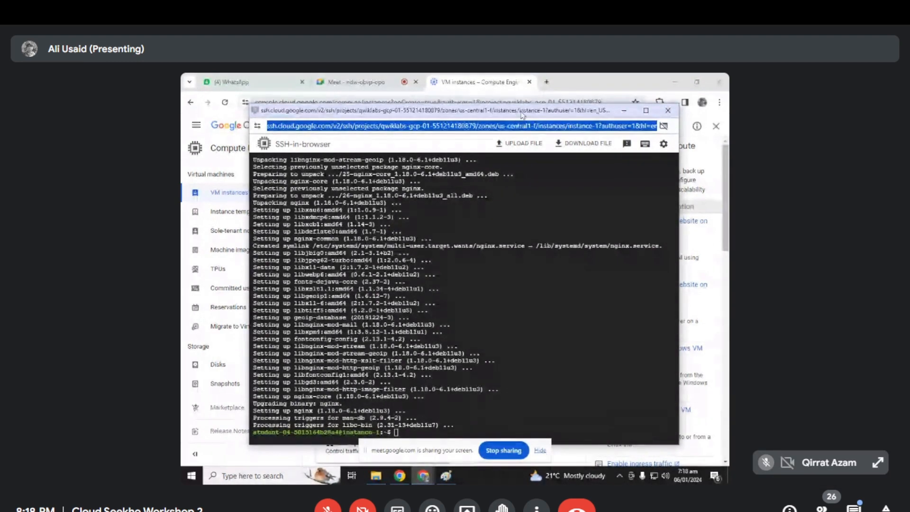
left_click_drag(522, 114, 516, 88)
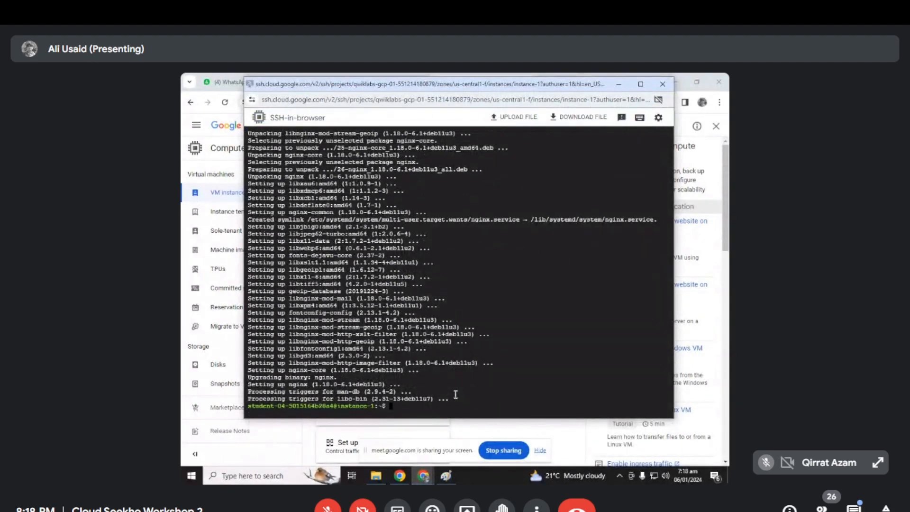
type("stance-1:~$ ps auwx | grep nginx")
key("Return")
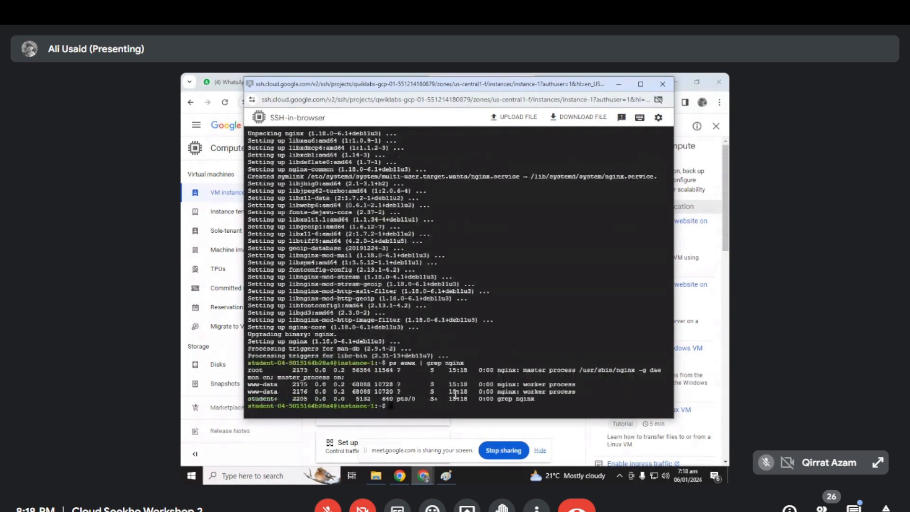
left_click_drag(488, 101, 479, 104)
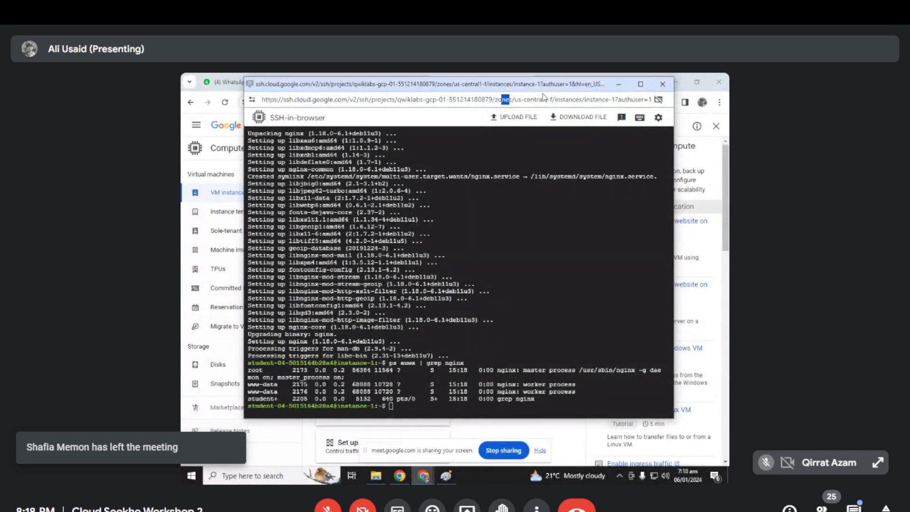
left_click_drag(511, 100, 589, 99)
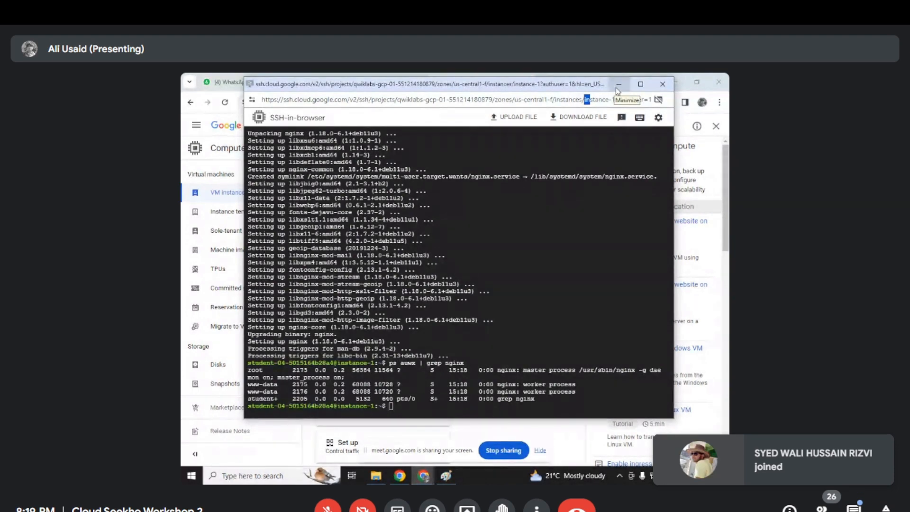
left_click(617, 85)
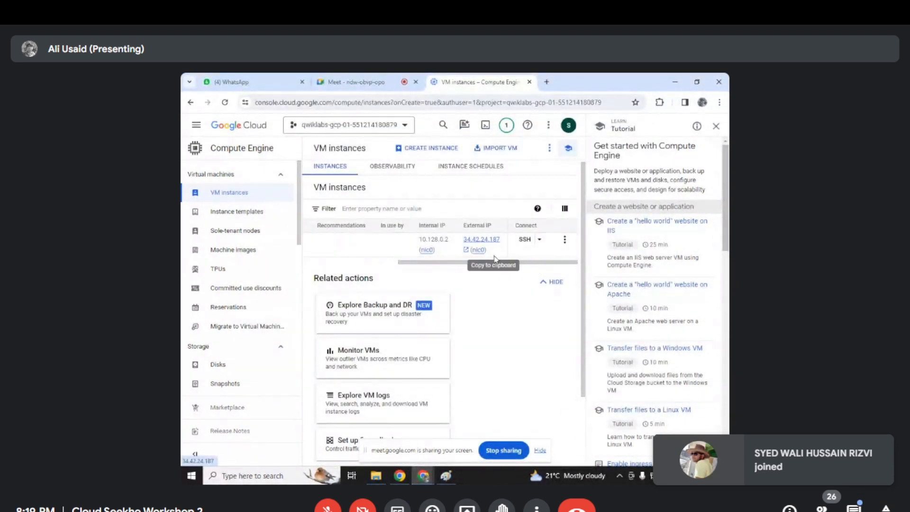
left_click(550, 83)
type("h")
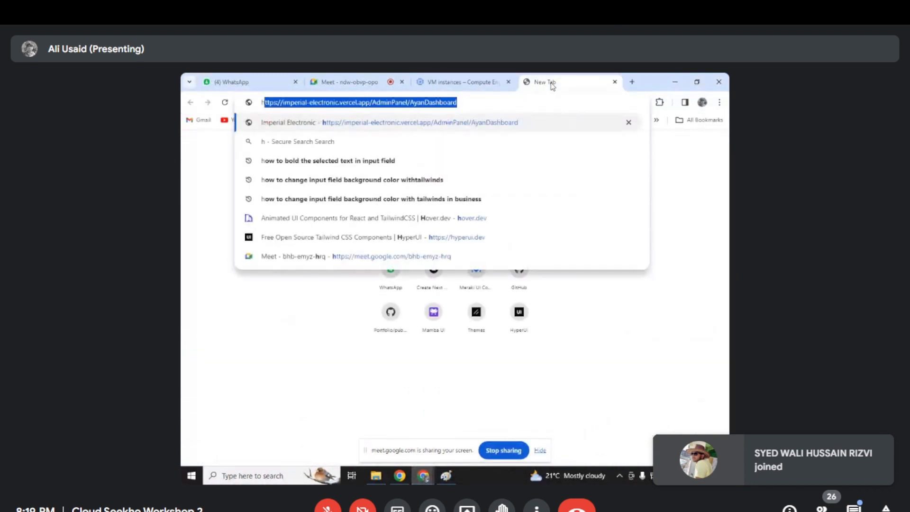
type("tto")
key("BackSpace")
type("p")
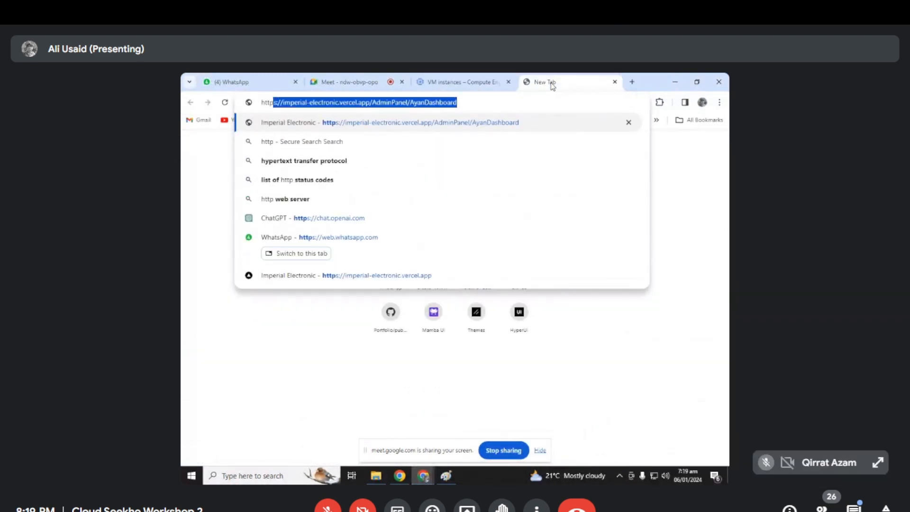
type("://")
type("34.42.24.187")
key("Return")
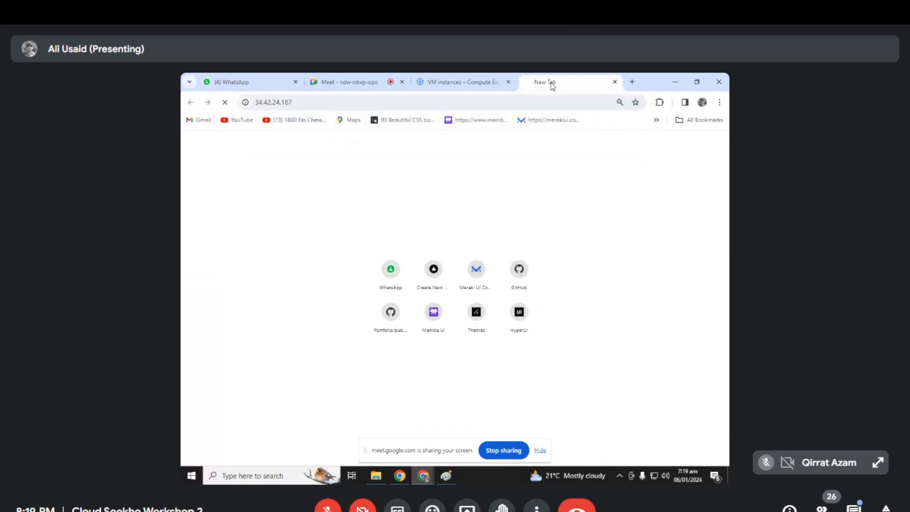
left_click_drag(315, 135, 498, 218)
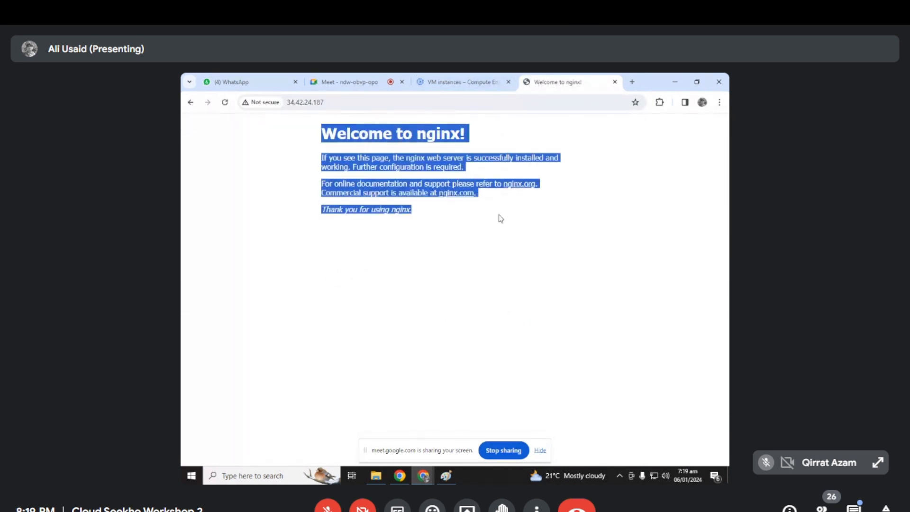
- Return to the VM instances page in Compute Engine and look over the instance list
left_click(455, 80)
left_click_drag(582, 177, 584, 167)
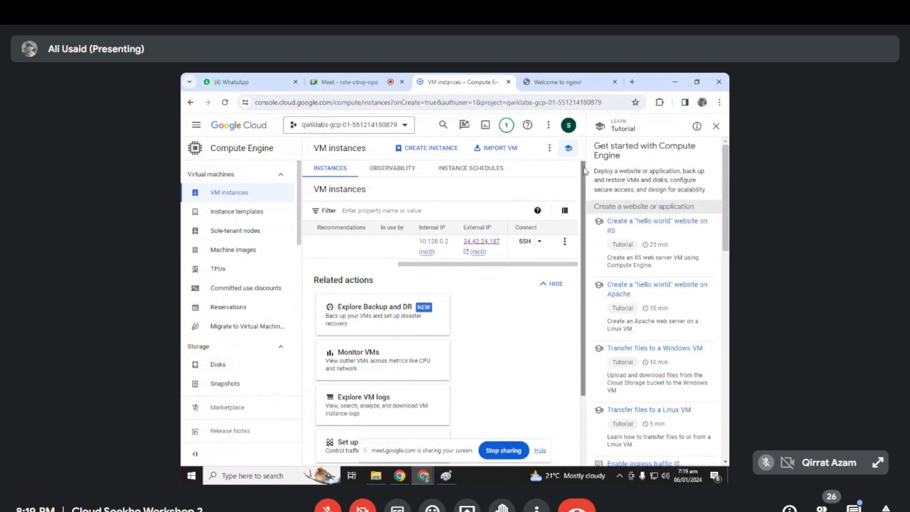
left_click_drag(584, 168, 586, 166)
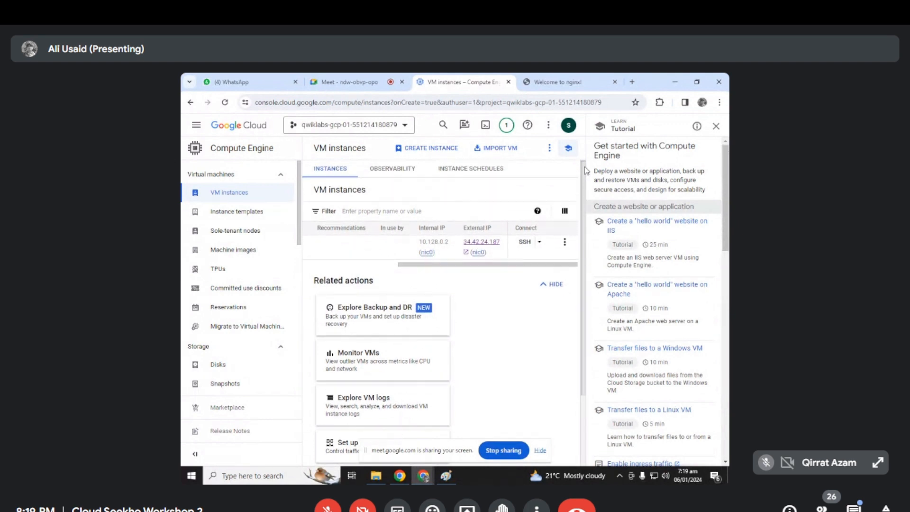
scroll(584, 178, "down", 1)
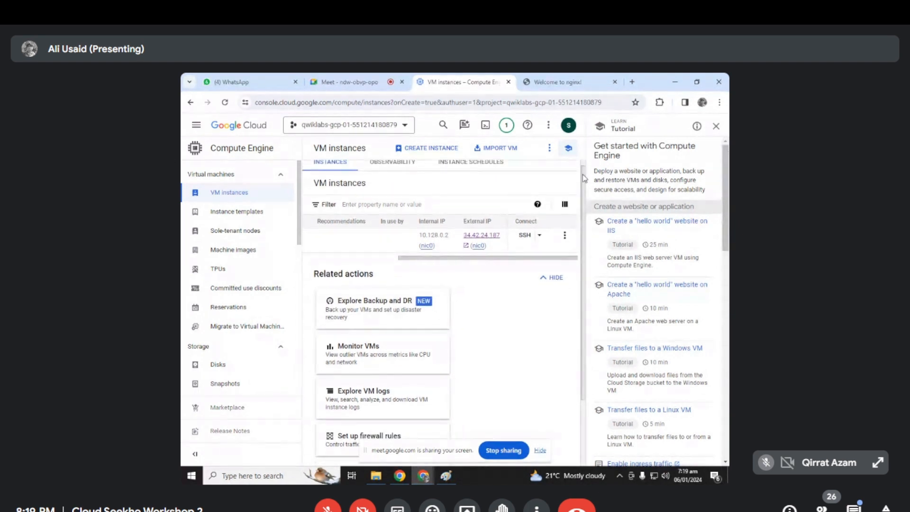
scroll(585, 177, "down", 1)
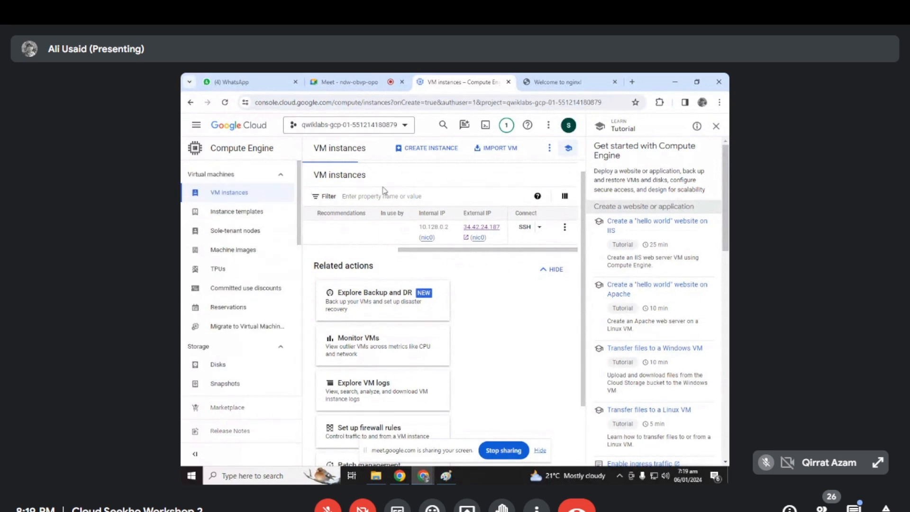
- Switch to the Google Meet call and stop sharing the screen
left_click(356, 81)
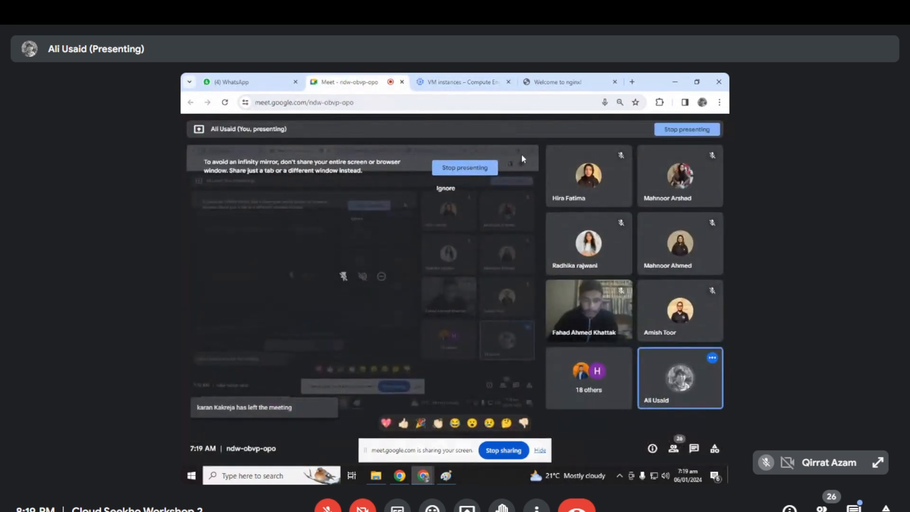
left_click(504, 450)
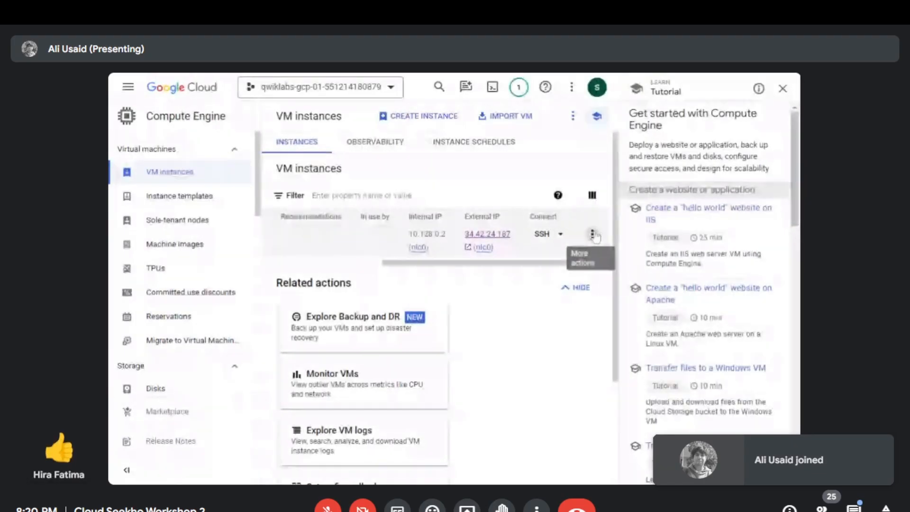
- Delete instance-1 from the VM instances list and confirm the deletion
left_click(593, 234)
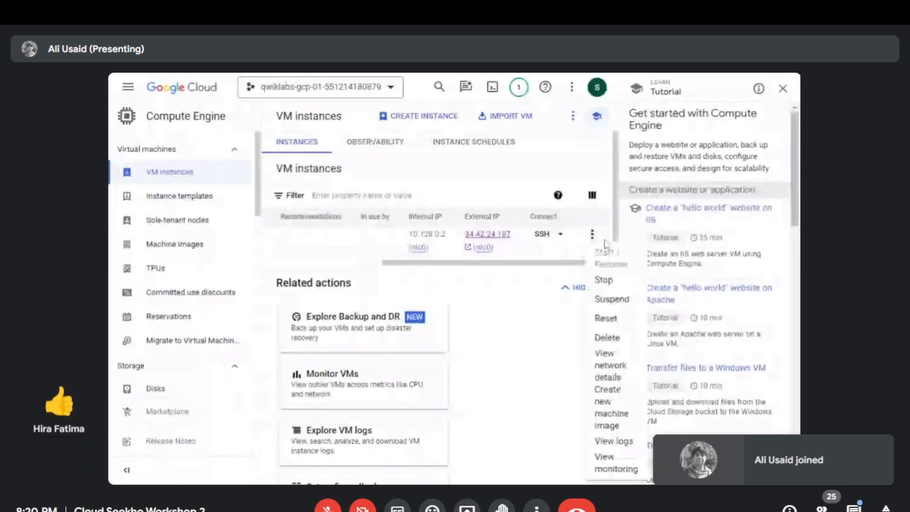
left_click(607, 339)
left_click(493, 323)
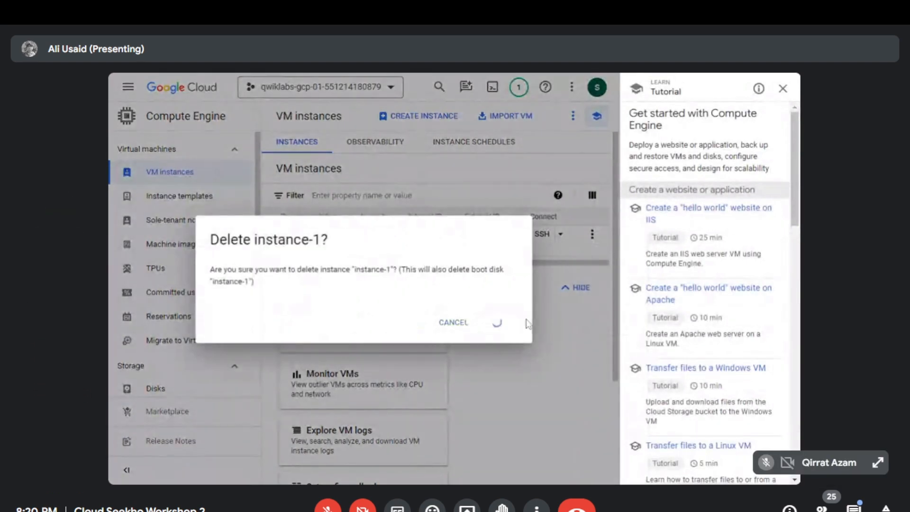
- Check the status of instance-1 in the VM instances list
scroll(618, 259, "down", 1)
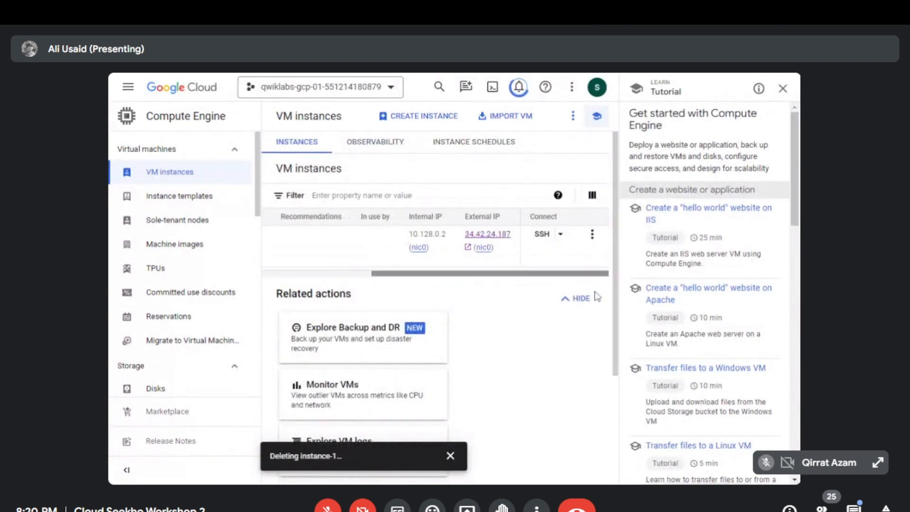
left_click_drag(460, 262, 313, 278)
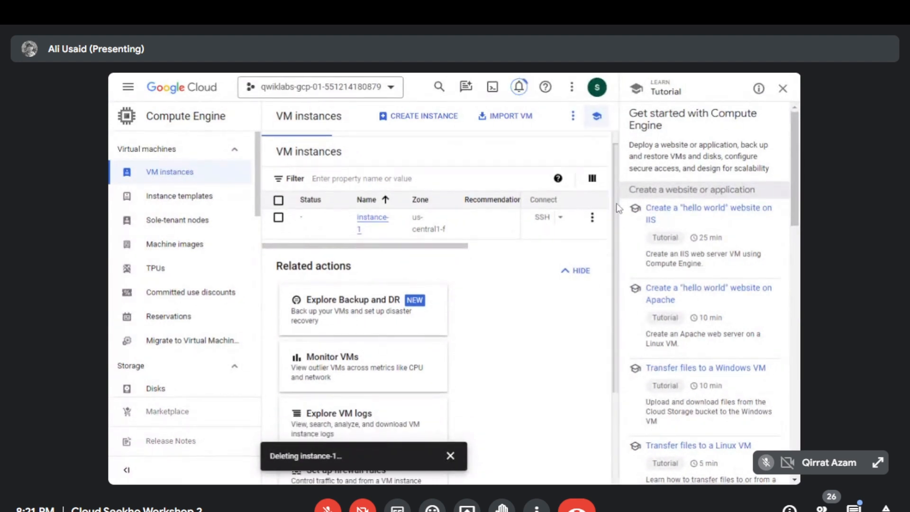
mouse_move(617, 140)
left_mouse_down()
mouse_move(610, 260)
mouse_move(617, 145)
left_mouse_up()
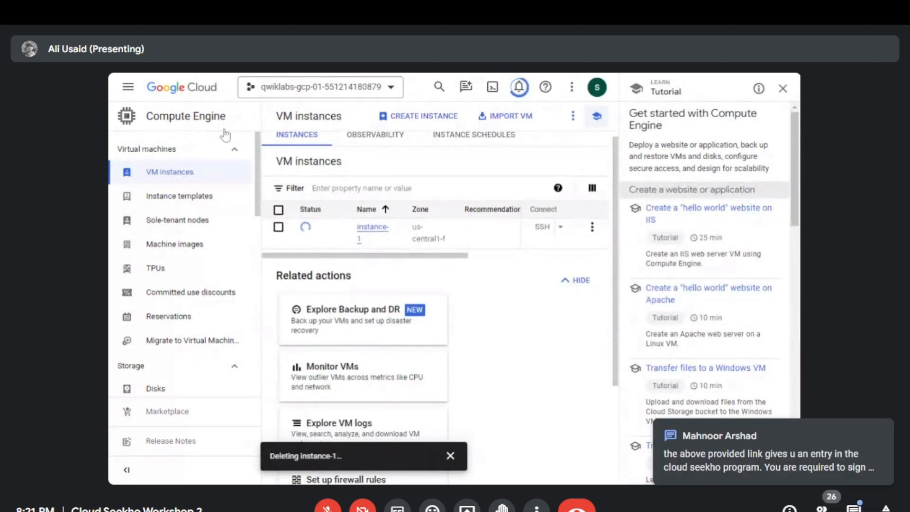
left_click_drag(259, 144, 260, 149)
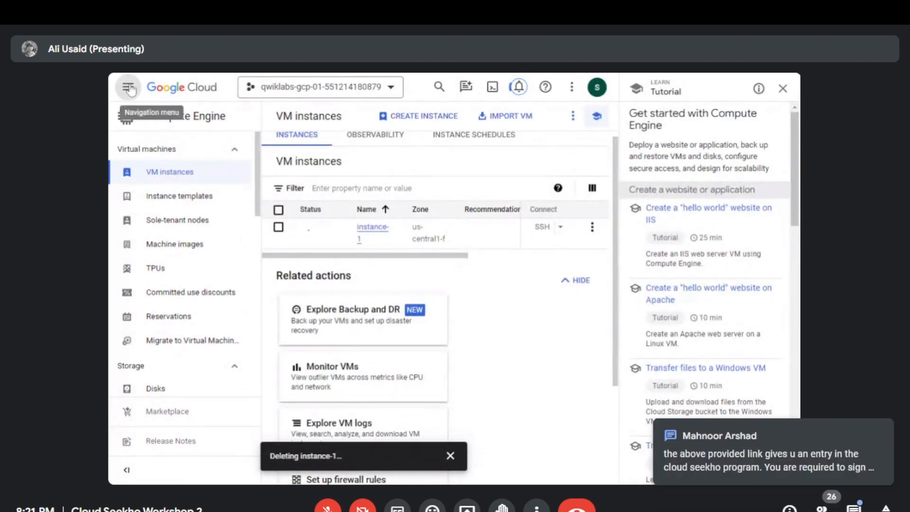
- Return to the Google Cloud Welcome page of the project
left_click(128, 87)
mouse_move(256, 124)
left_click(128, 86)
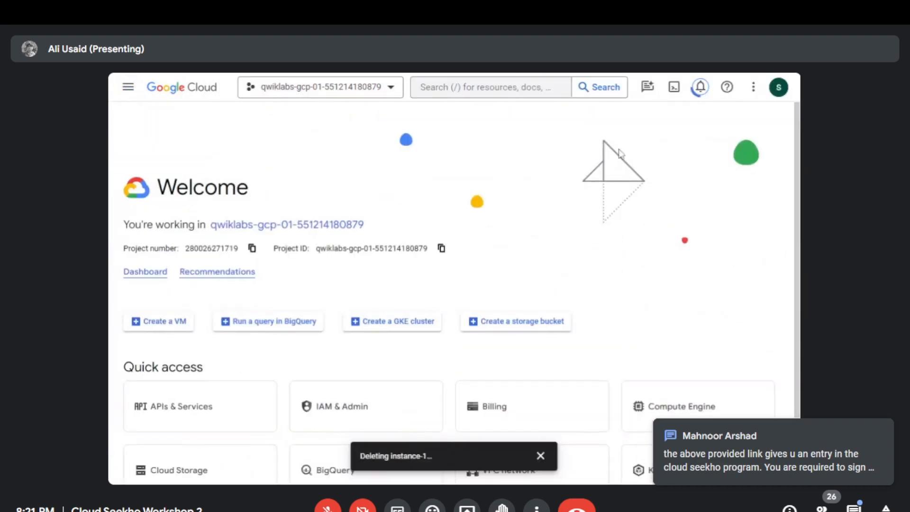
- Activate Cloud Shell, continue past its introduction and make the terminal pane taller
left_click(674, 88)
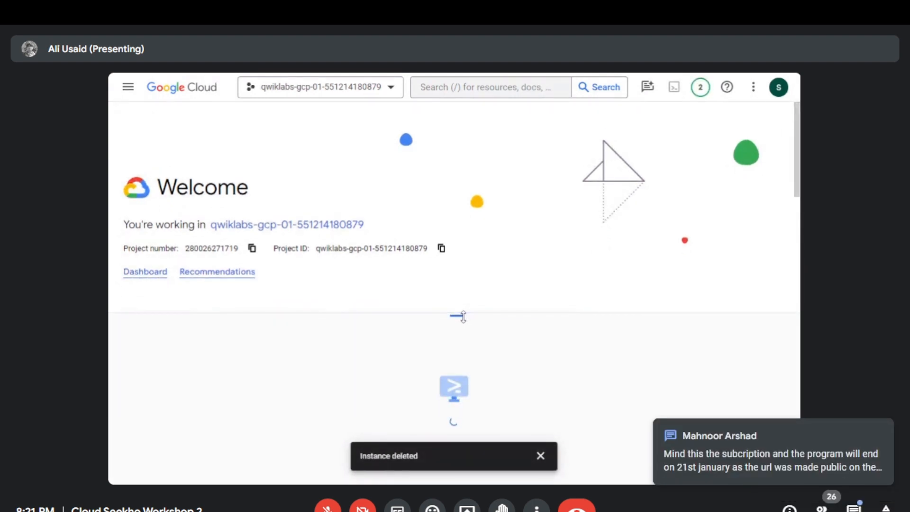
left_click(540, 455)
left_click(616, 454)
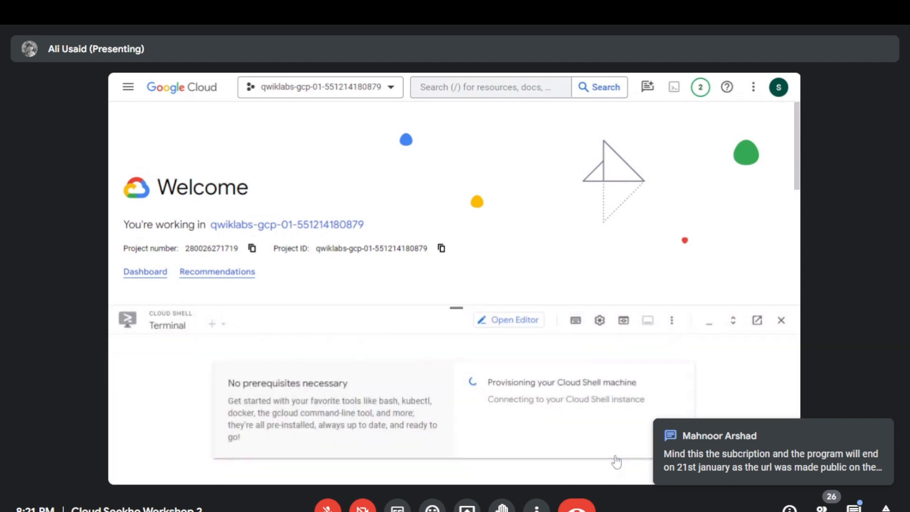
left_click_drag(455, 306, 457, 251)
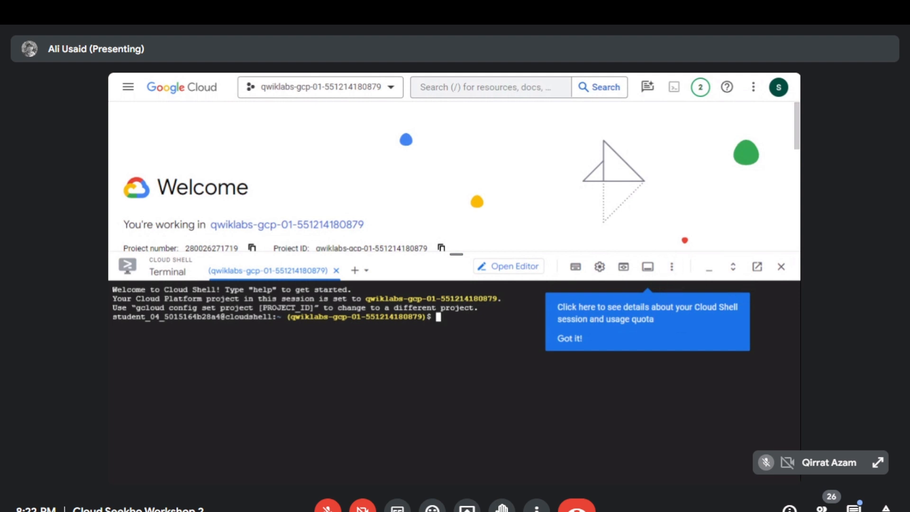
left_click(568, 338)
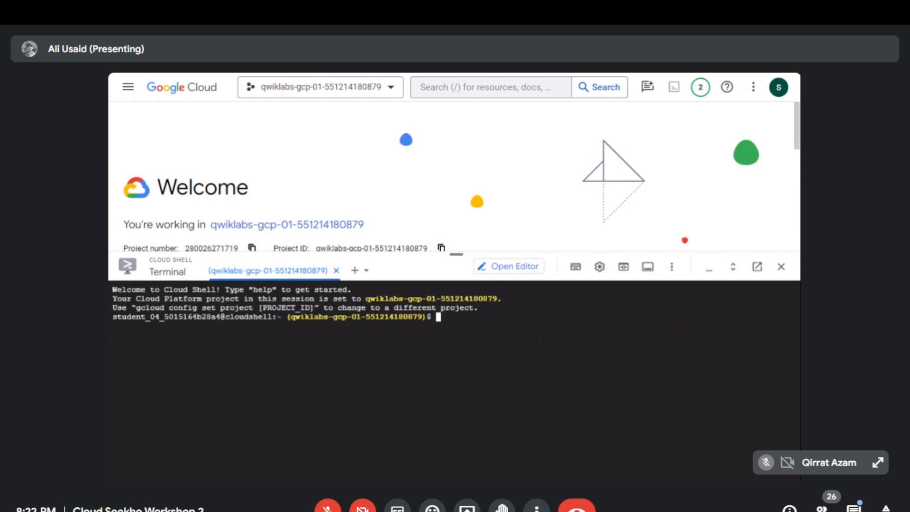
- Set the default compute region with "gcloud config set compute/region us-west1" and authorize Cloud Shell
type("gcloud config se")
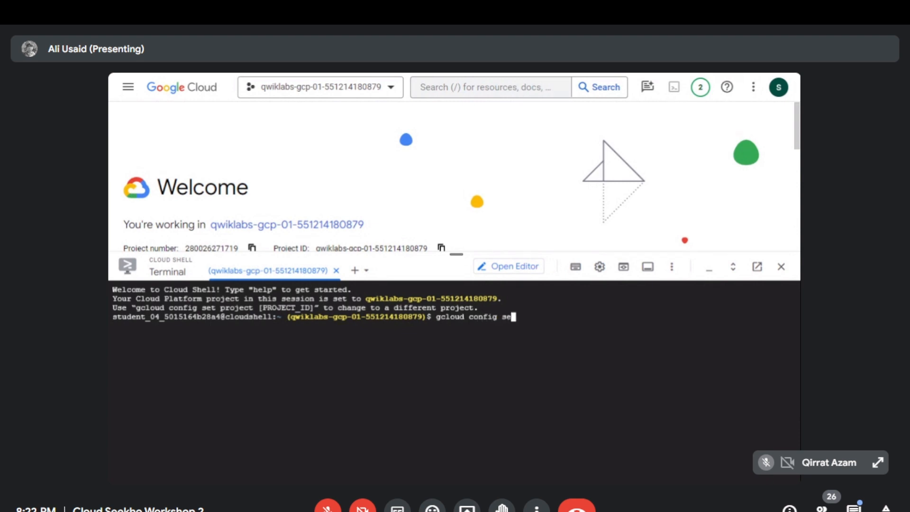
type("t compute/regi")
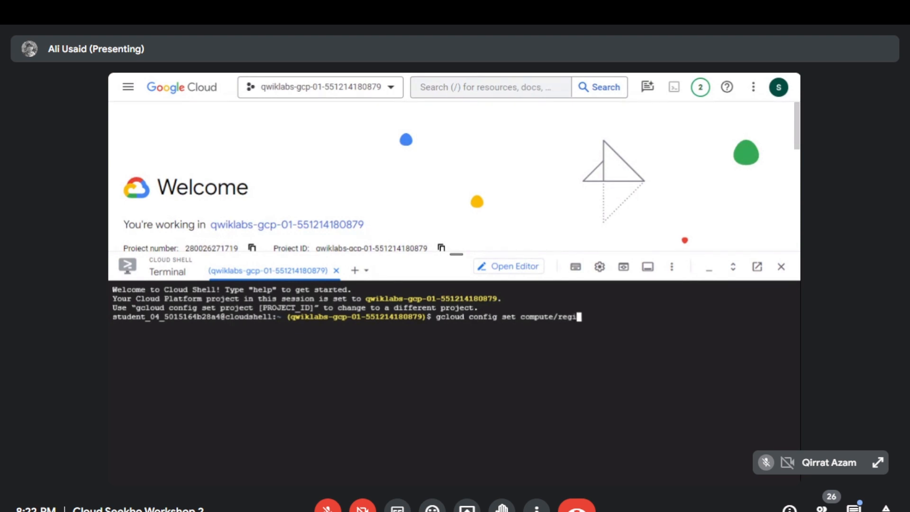
type("on")
left_click(334, 72)
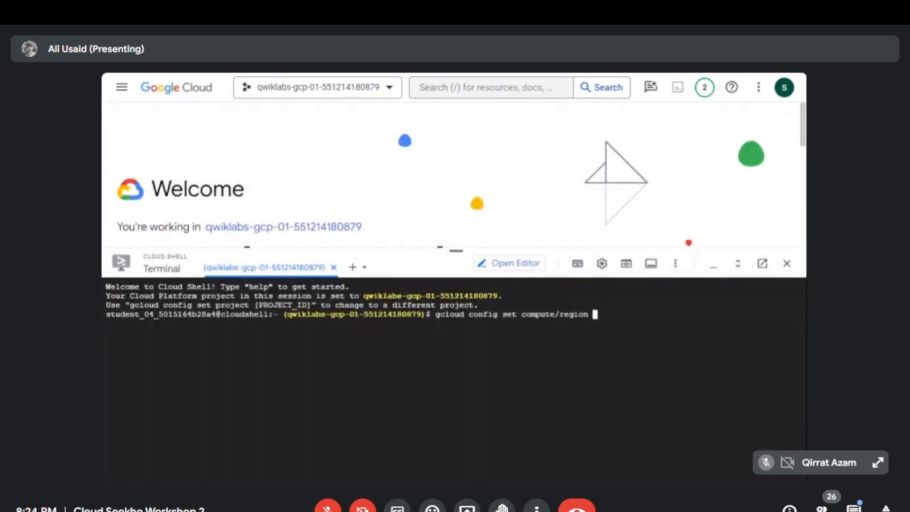
type("us-west1")
key("Return")
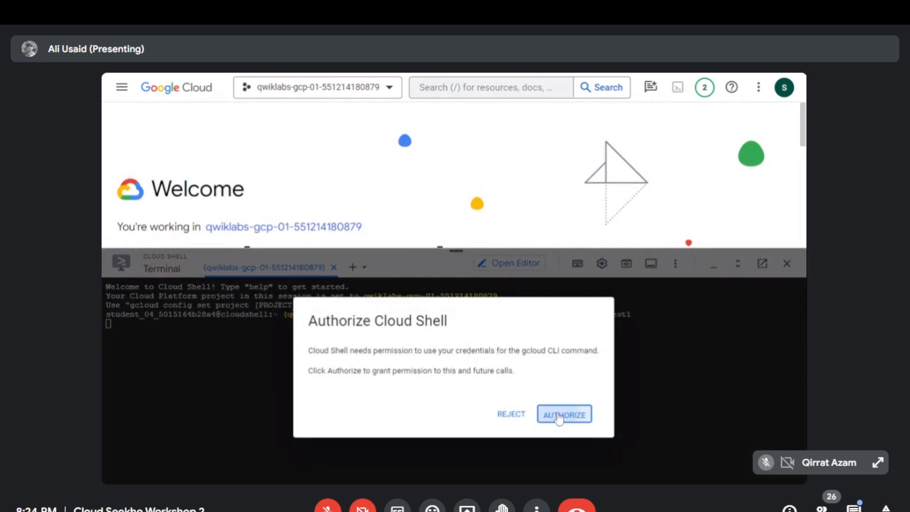
left_click(559, 415)
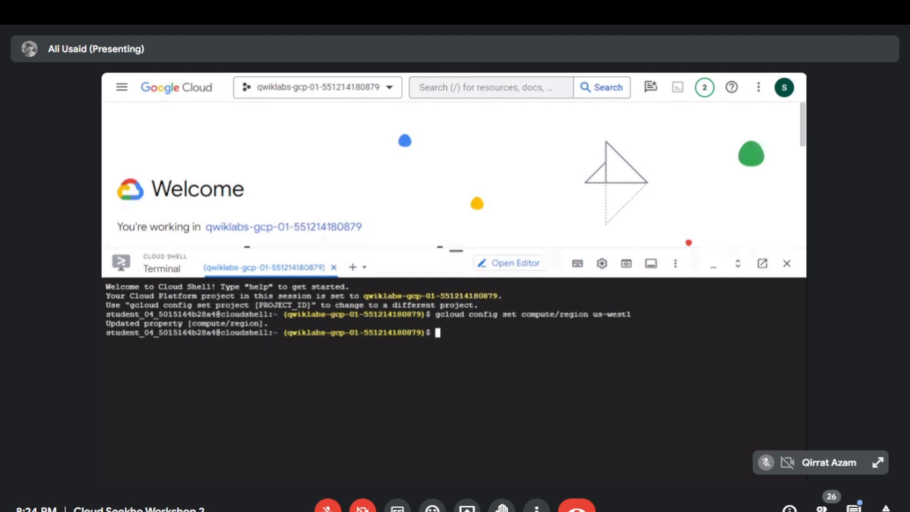
- Set the default compute zone with "gcloud config set compute/zone us-west1-a"
type("gcloud config")
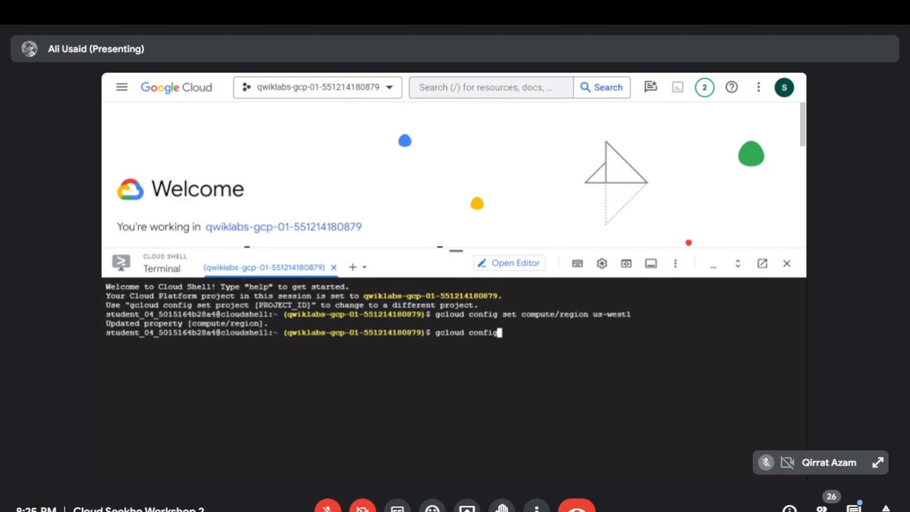
type("setcom")
key("BackSpace")
key("BackSpace")
key("BackSpace")
type("compute/zone use")
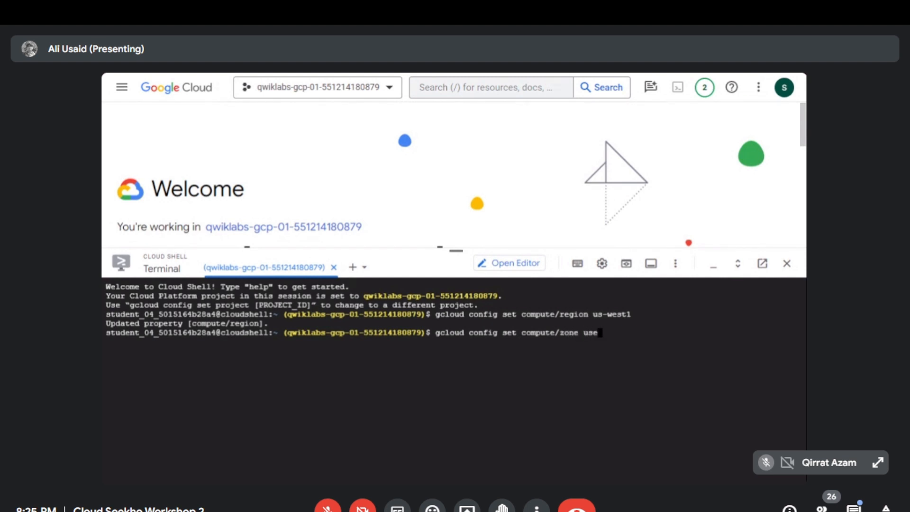
key("BackSpace")
type("-wesr")
key("BackSpace")
type("t1-a")
key("Return")
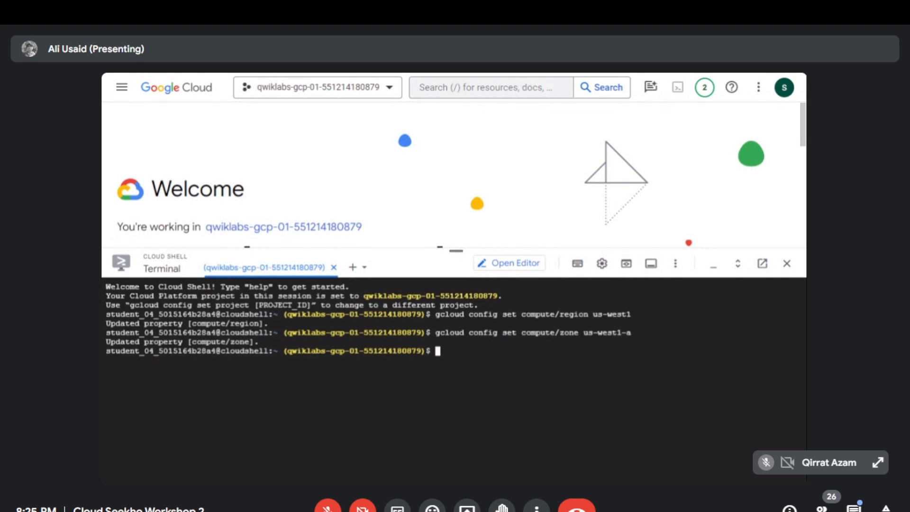
- View the help for "gcloud compute instances create" using the --help flag, and quit it
type("gcloud compute instances")
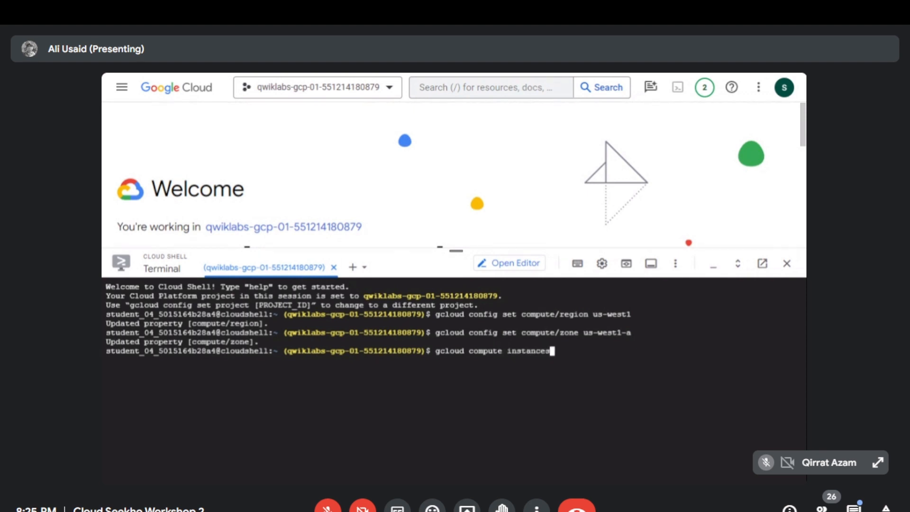
type(" create --help")
key("Return")
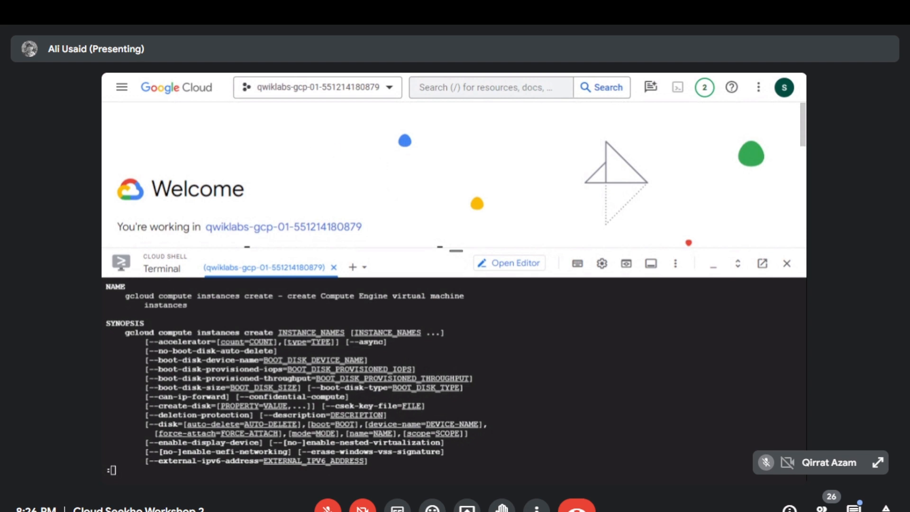
key("ctrl+c")
key("ctrl+c")
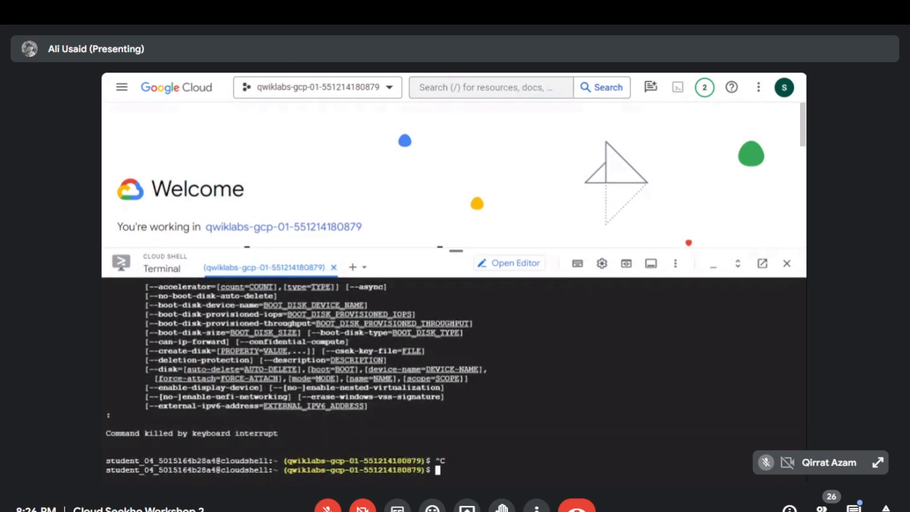
- Rerun the instance creation help command, look at its synopsis again and interrupt it to get an empty prompt
key("Up")
key("Down")
key("Up")
key("Down")
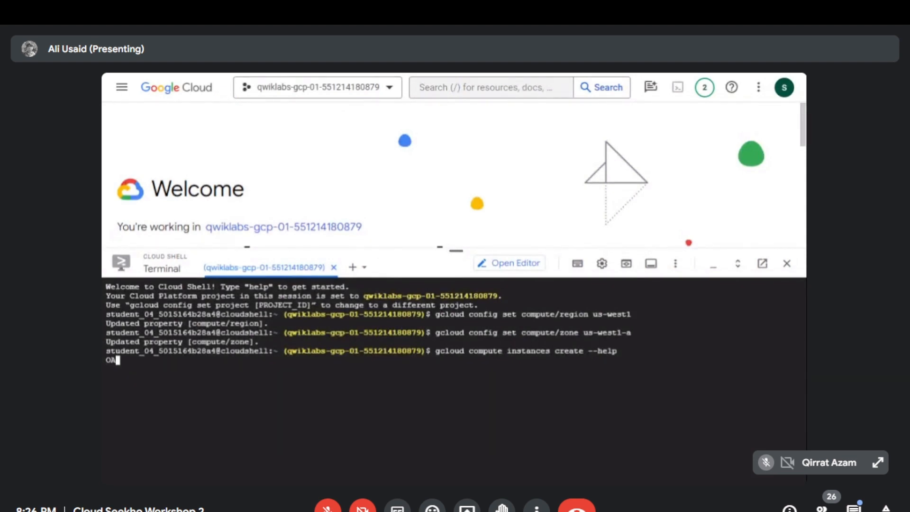
key("ctrl+c")
key("ctrl+c")
key("Up")
key("Return")
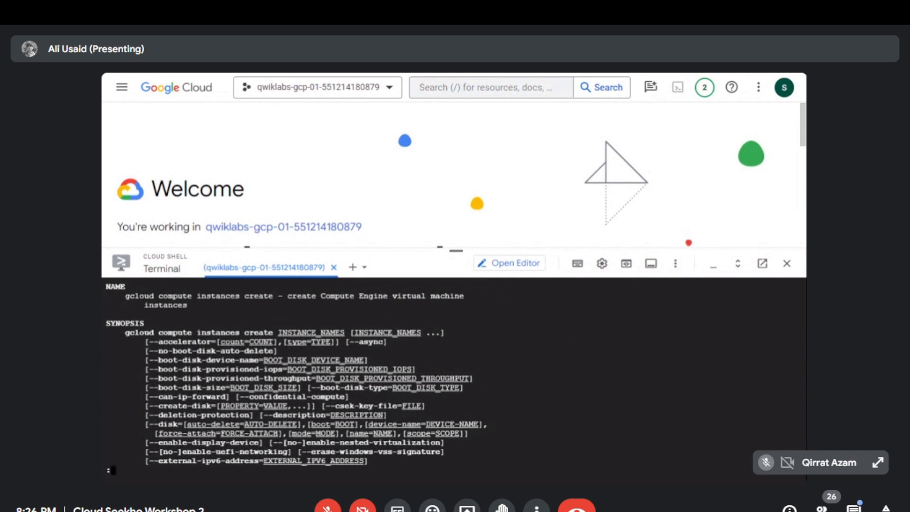
key("ctrl+c")
key("ctrl+c")
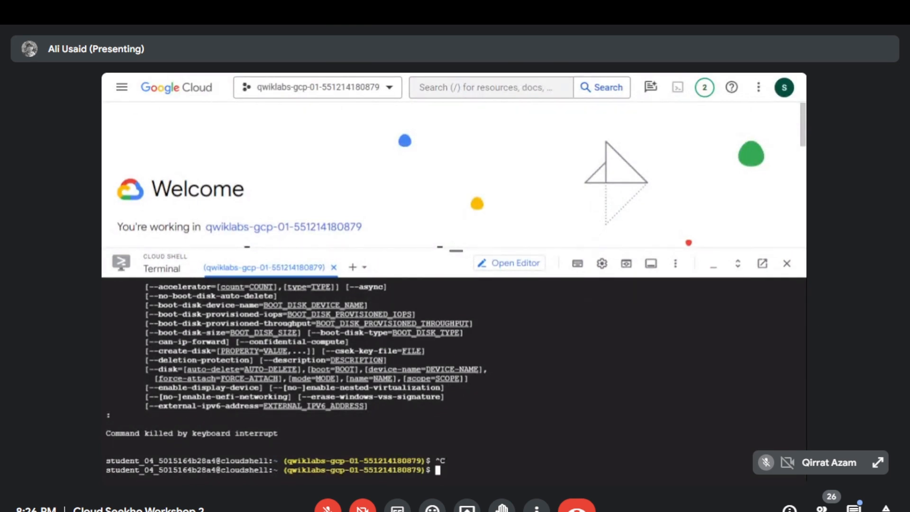
key("Up")
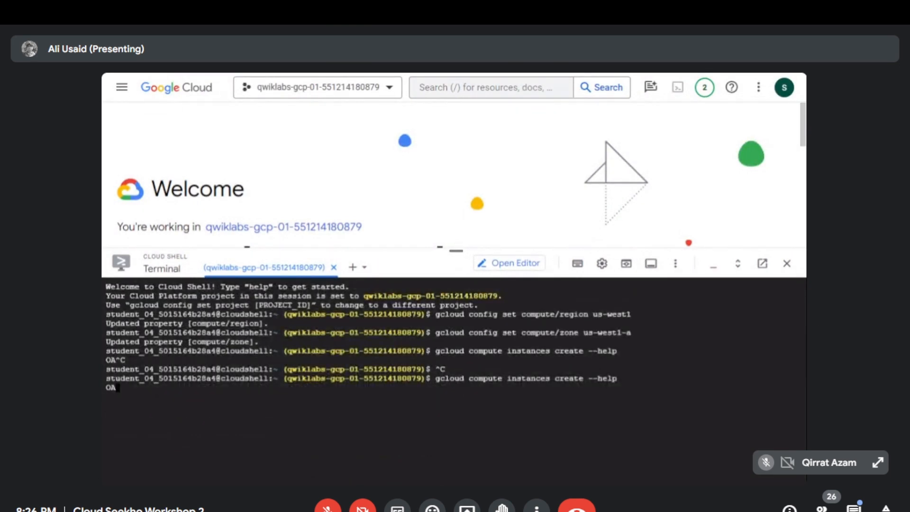
key("ctrl+c")
key("ctrl+c")
key("ctrl+c")
key("ctrl+c")
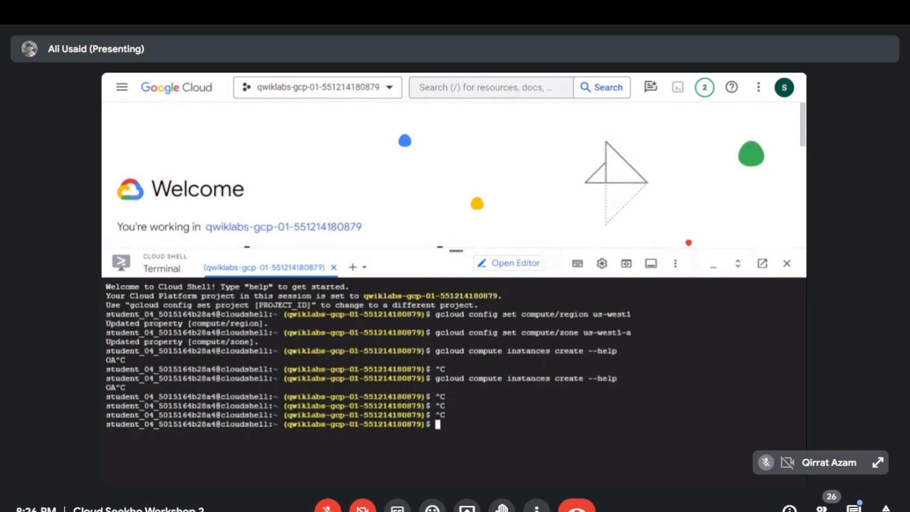
- Try to create the VM with "gcloud compute instances create gcelab2 --machine type e2-medium us-west1-a"
type("gcloud c")
key("BackSpace")
type("compute")
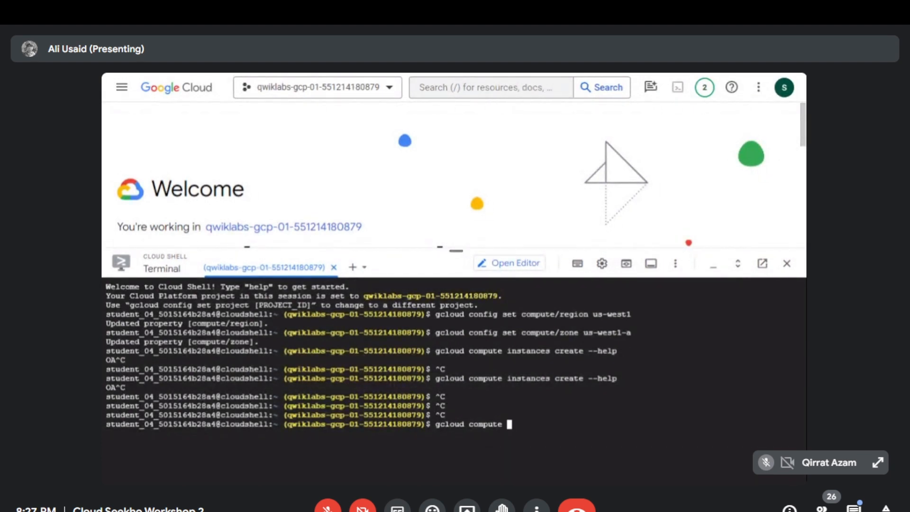
key("BackSpace")
key("BackSpace")
key("BackSpace")
key("BackSpace")
key("BackSpace")
type("ute")
key("BackSpace")
key("BackSpace")
key("BackSpace")
key("BackSpace")
type("mpute instances create ")
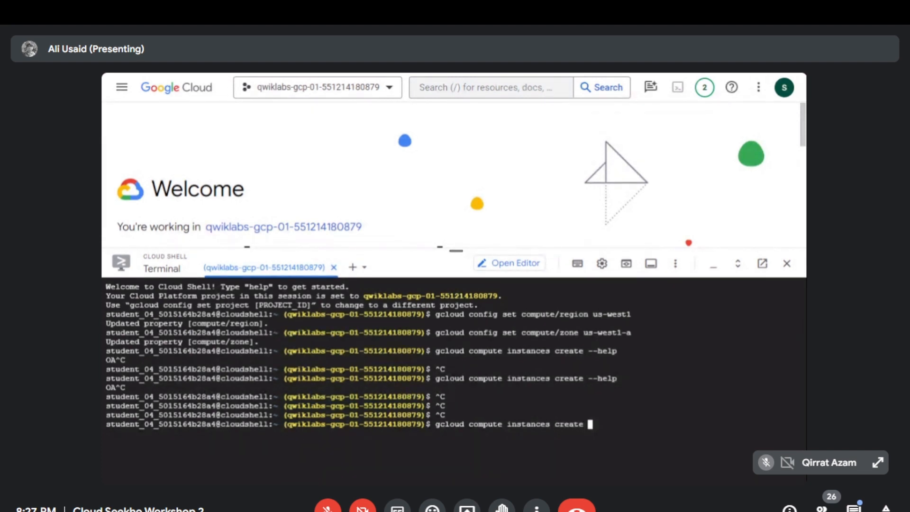
type("gcelab2 --mach")
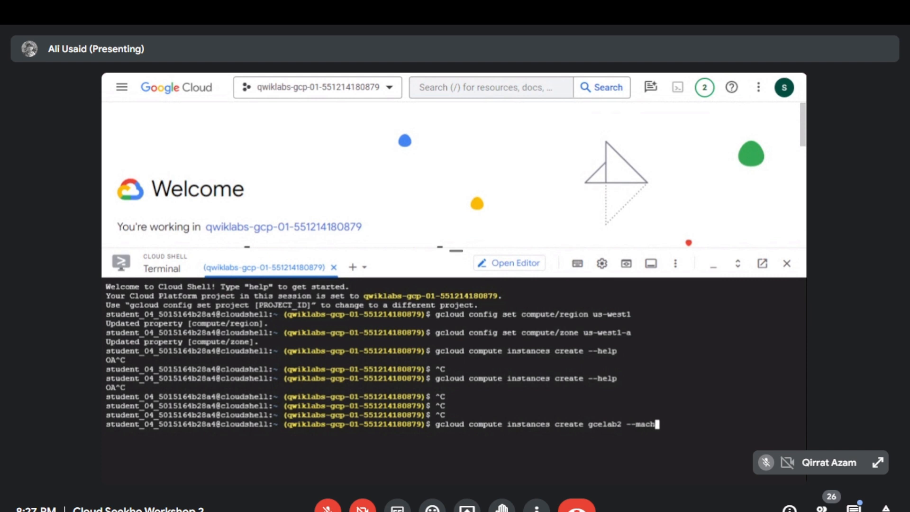
type("ine type")
type("e2-medium --")
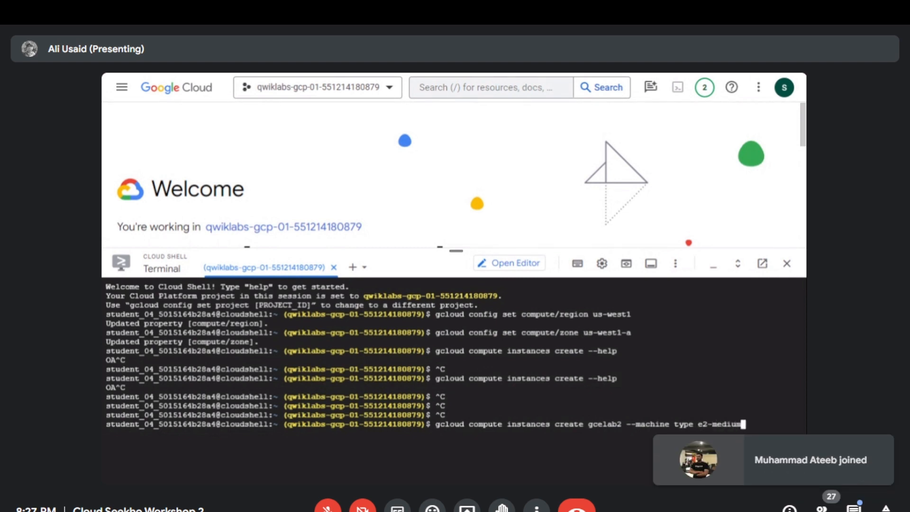
key("BackSpace")
key("BackSpace")
type("use")
key("BackSpace")
type("-west1")
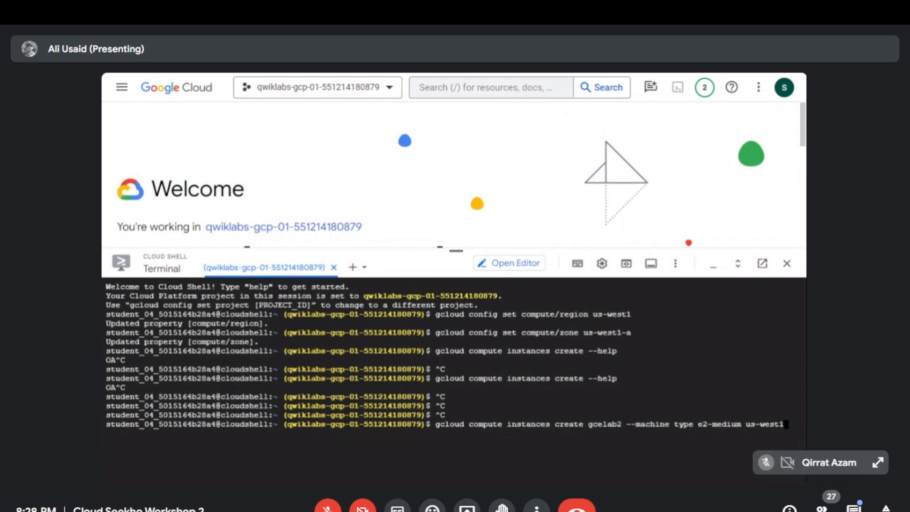
type("-a")
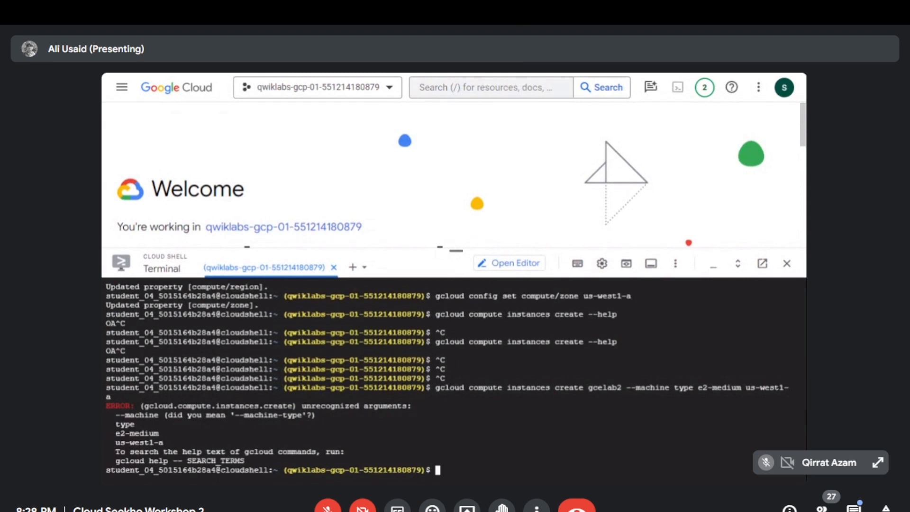
- Correct the machine option of the previous command to --machine-type and run it again
key("Up")
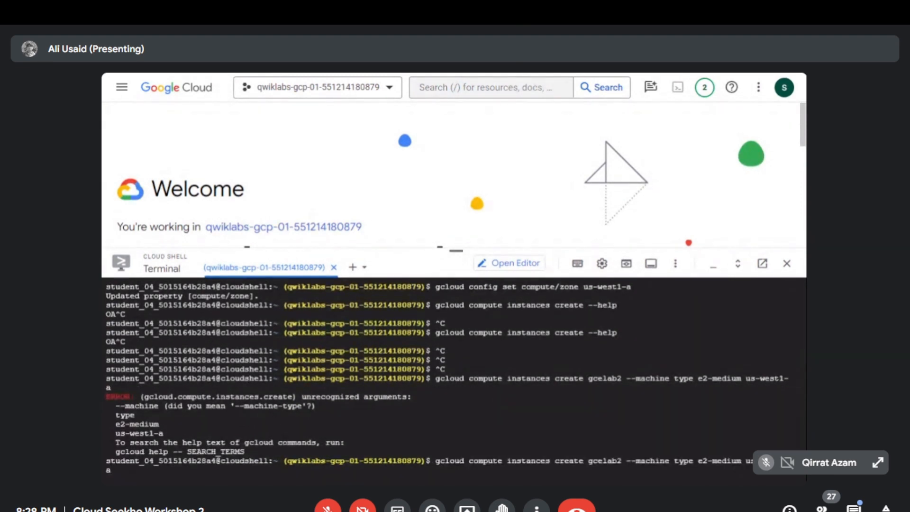
key("Left")
key("Left")
key("Left")
key("Left")
key("Left")
key("Left")
key("Left")
key("Left")
key("Left")
key("Left")
key("Left")
key("Left")
key("Left")
key("Left")
key("Left")
key("Left")
key("Left")
key("Left")
key("Left")
key("Left")
key("Left")
key("Left")
key("Left")
key("Left")
key("Left")
key("Left")
type("-")
key("BackSpace")
key("Return")
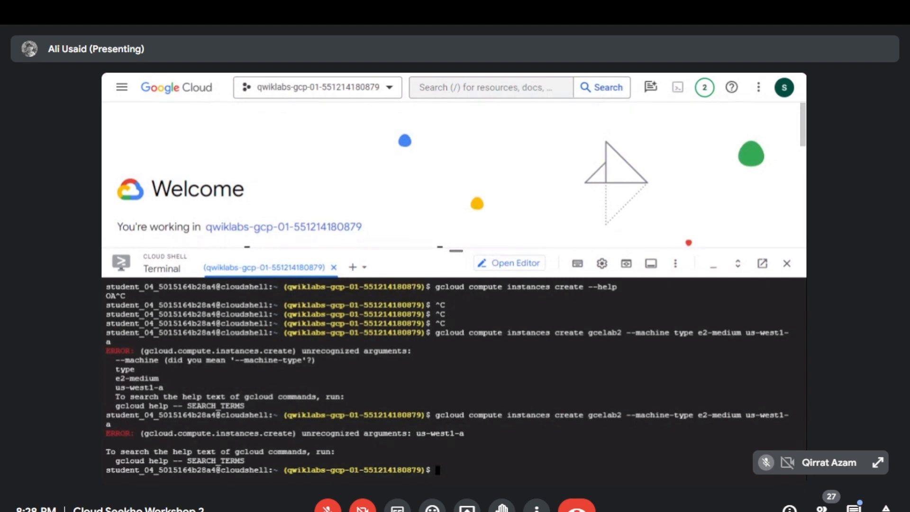
- Create gcelab2 by rerunning the command with --machine-type e2-medium and the zone given as --zone=us-west1-a
left_click_drag(106, 415, 680, 415)
key("Up")
key("Up")
key("BackSpace")
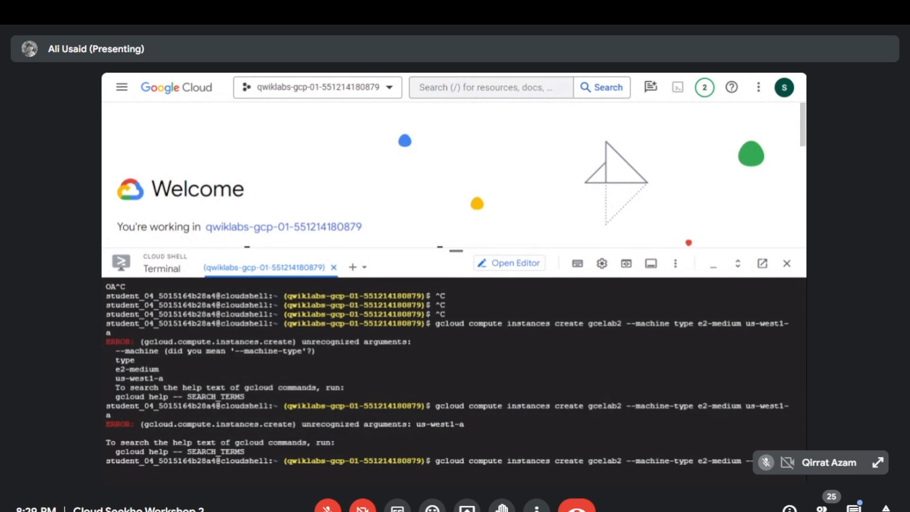
type("?us")
key("BackSpace")
key("BackSpace")
key("BackSpace")
type("-west1-a")
key("Return")
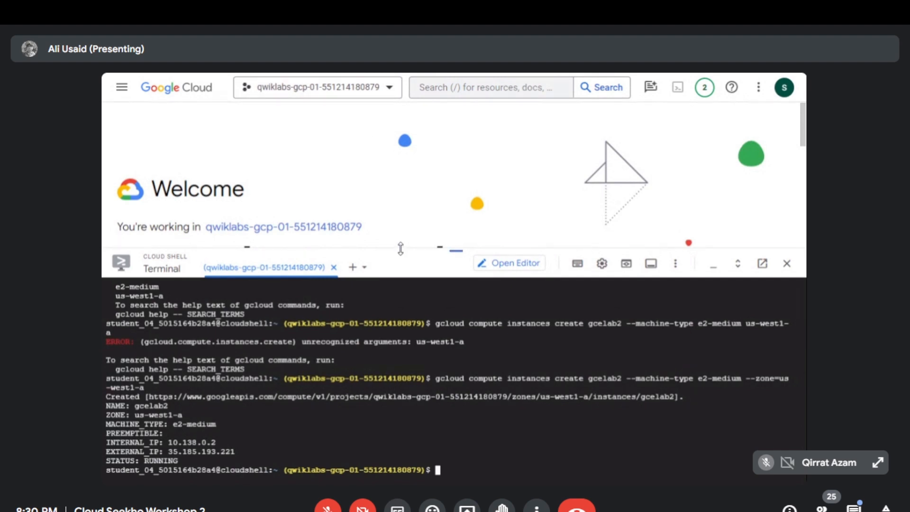
- Shrink the Cloud Shell terminal to a thin strip and open the VM instances page of Compute Engine
left_click_drag(401, 247, 407, 224)
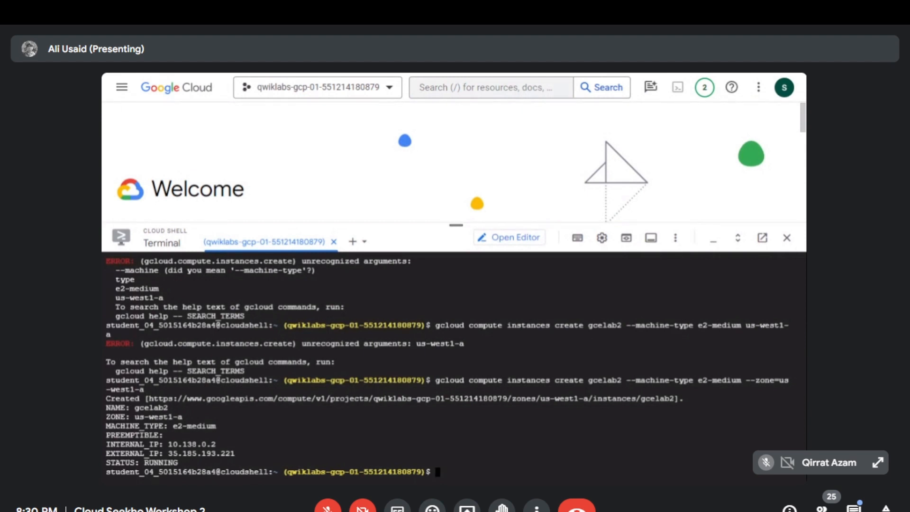
left_click_drag(456, 225, 456, 458)
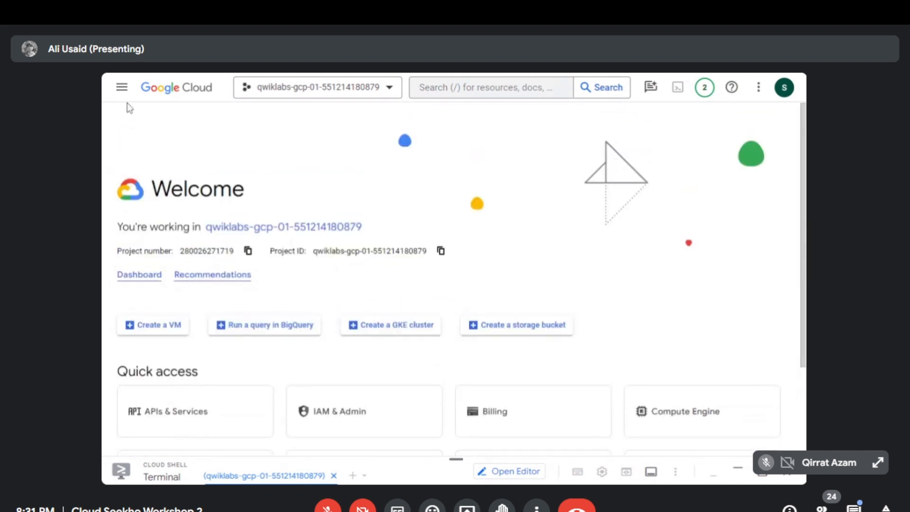
left_click(121, 87)
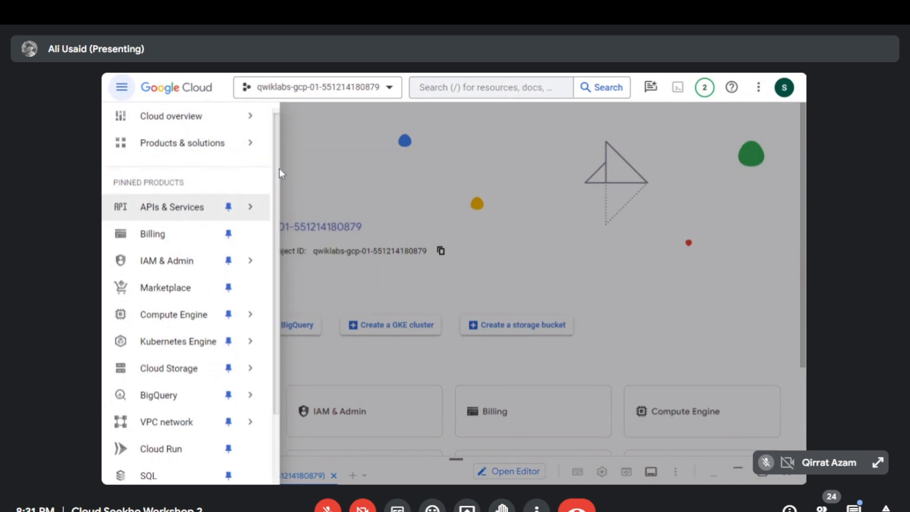
scroll(274, 190, "down", 2)
scroll(277, 185, "up", 2)
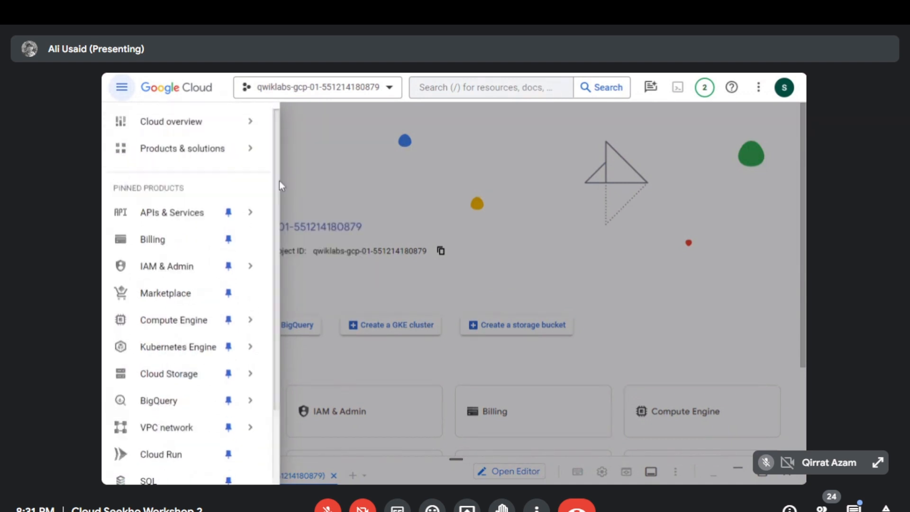
scroll(279, 207, "down", 2)
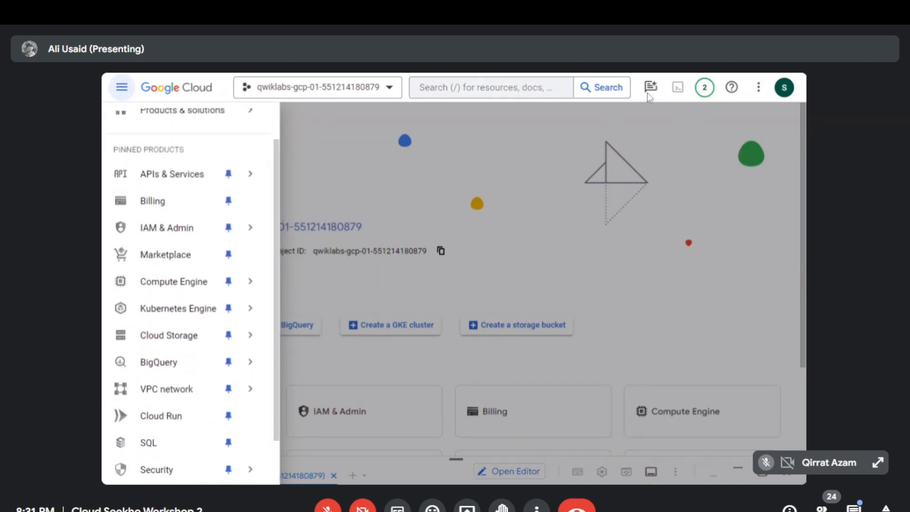
mouse_move(204, 284)
left_click(312, 116)
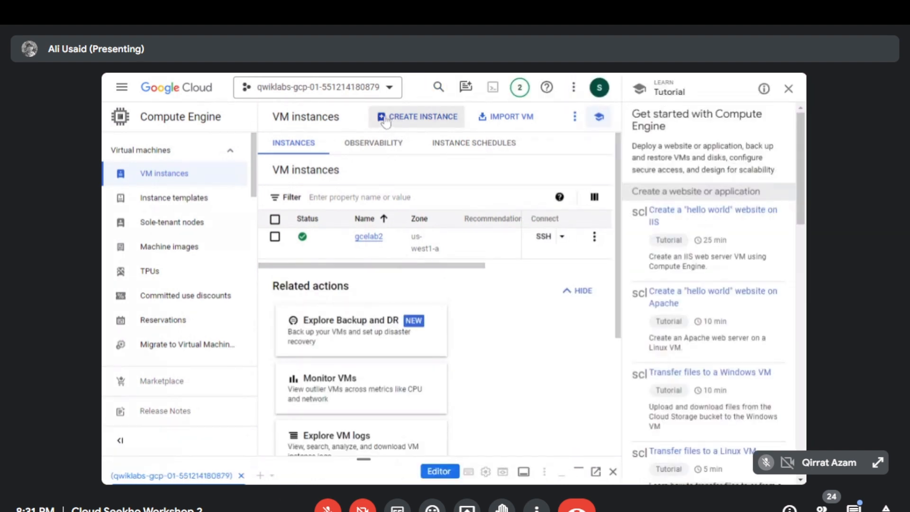
- Delete the gcelab2 VM instance together with its boot disk and dismiss the deletion notice
left_click(598, 236)
left_click(612, 341)
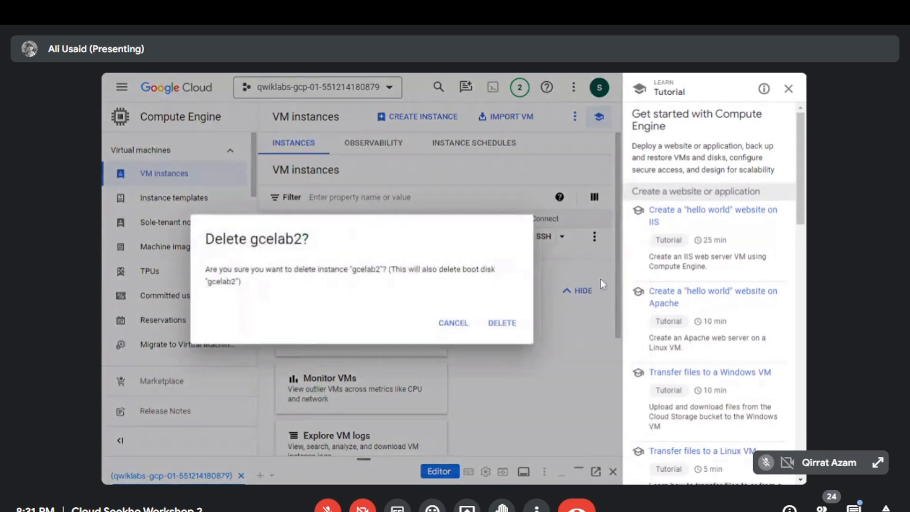
left_click(502, 323)
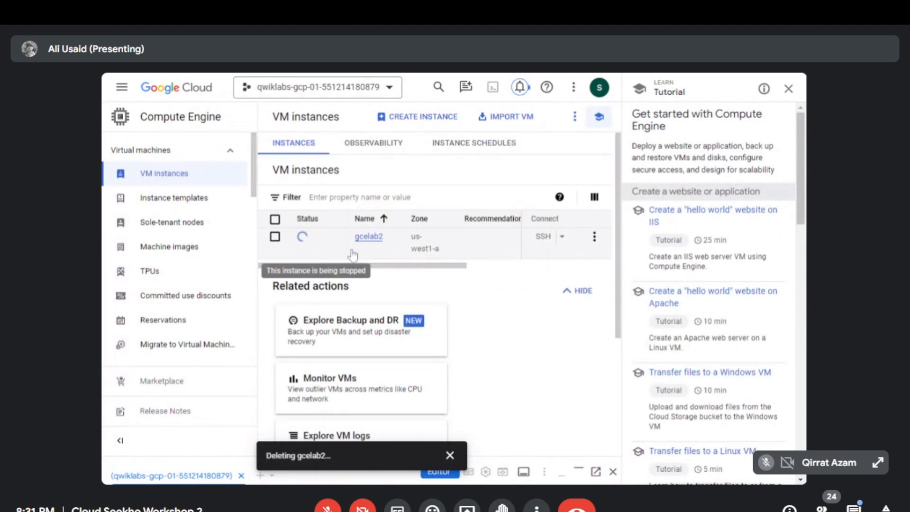
scroll(615, 213, "down", 1)
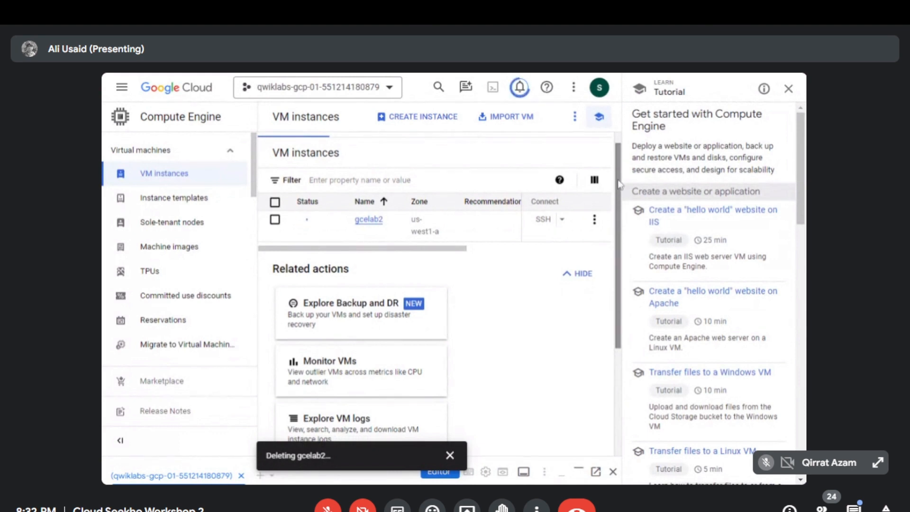
scroll(618, 159, "up", 1)
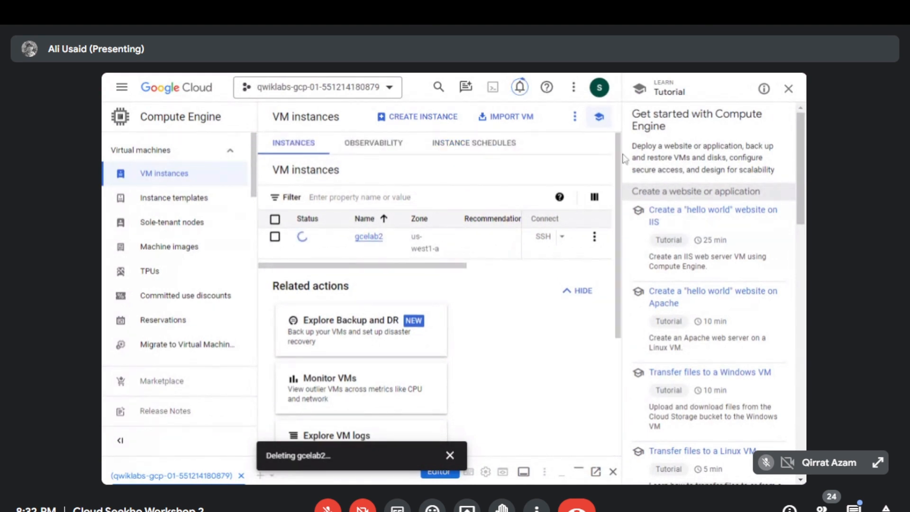
scroll(614, 182, "down", 1)
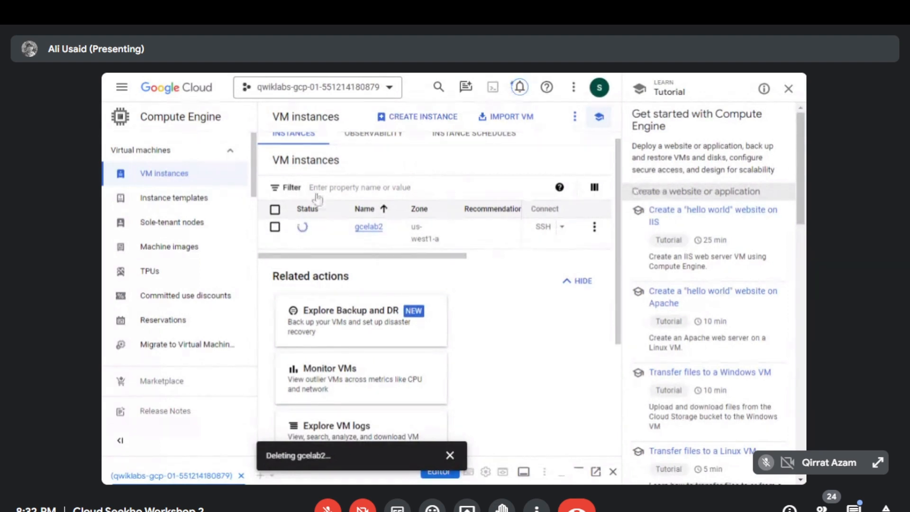
scroll(616, 207, "down", 4)
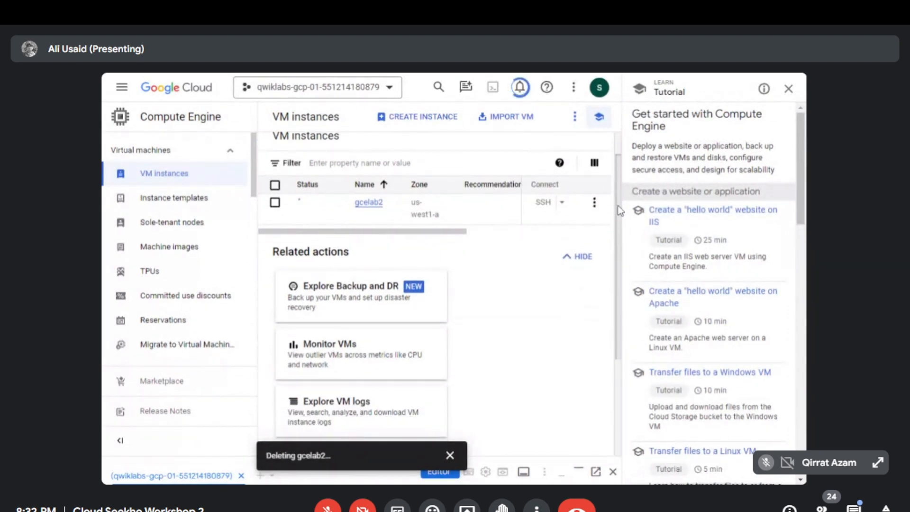
left_click(449, 456)
- Open the form for a new VM instance and read the help on its name, region and machine series
scroll(464, 434, "up", 4)
mouse_move(618, 239)
left_mouse_down()
mouse_move(619, 254)
mouse_move(618, 245)
left_mouse_up()
left_click(429, 117)
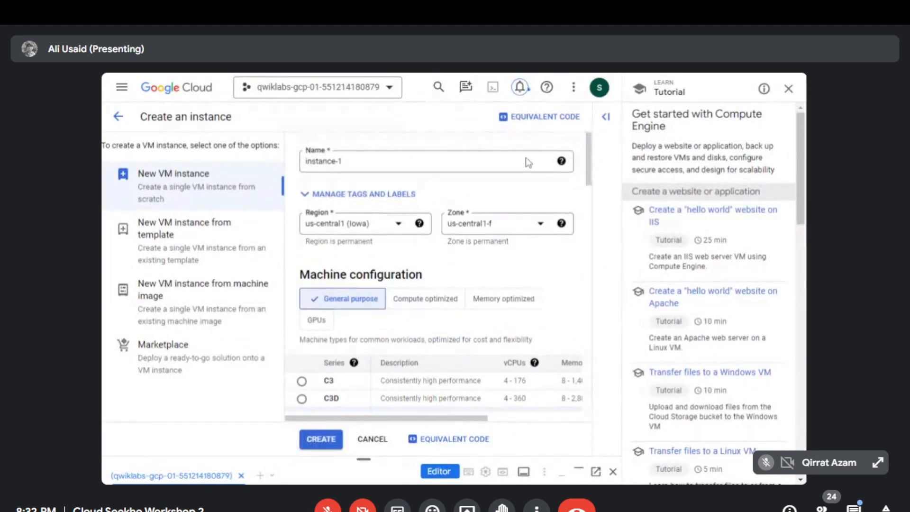
left_click(567, 162)
left_click(419, 223)
left_click_drag(589, 141, 595, 176)
left_click(355, 207)
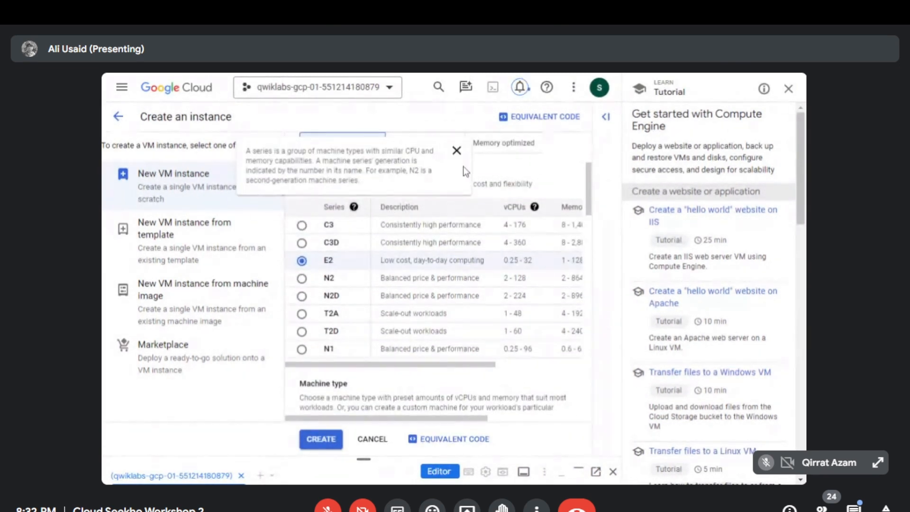
left_click(459, 151)
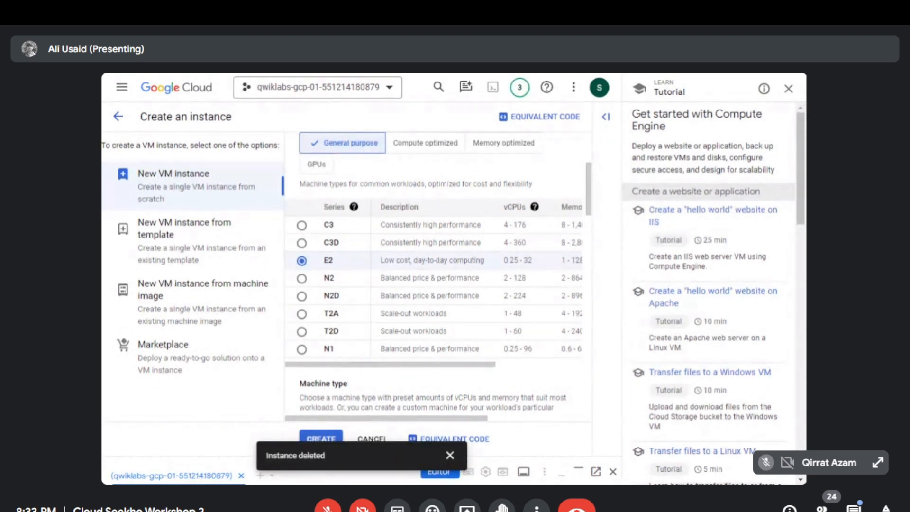
- Try the C3D and C3 machine series for the new VM and switch the selection back to E2
left_click(302, 243)
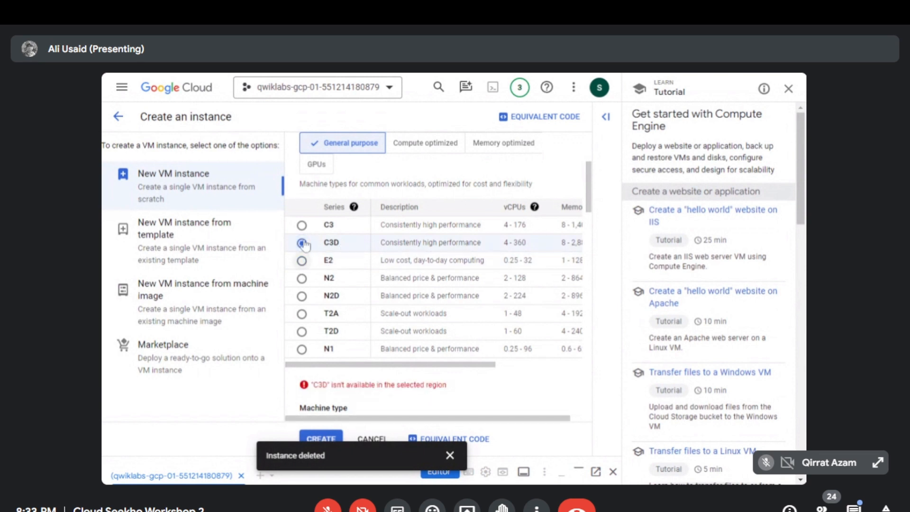
left_click(301, 225)
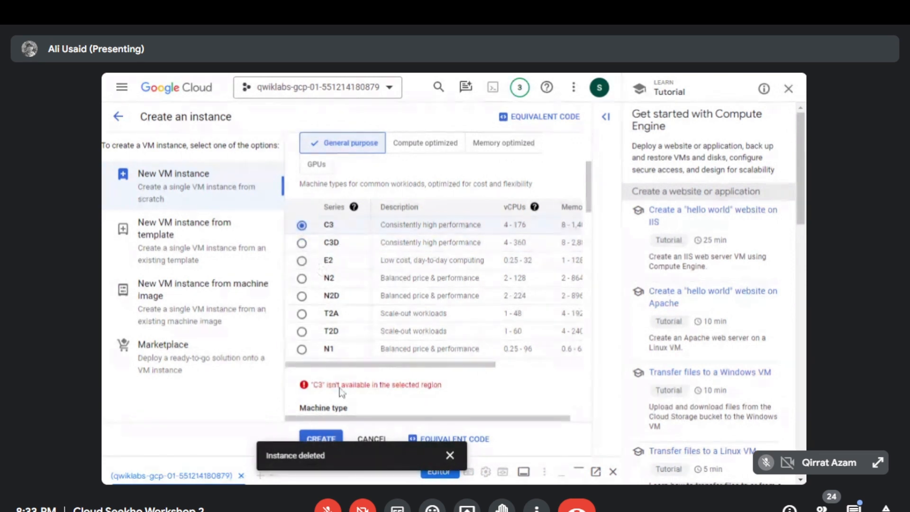
left_click_drag(325, 385, 446, 388)
left_click(447, 393)
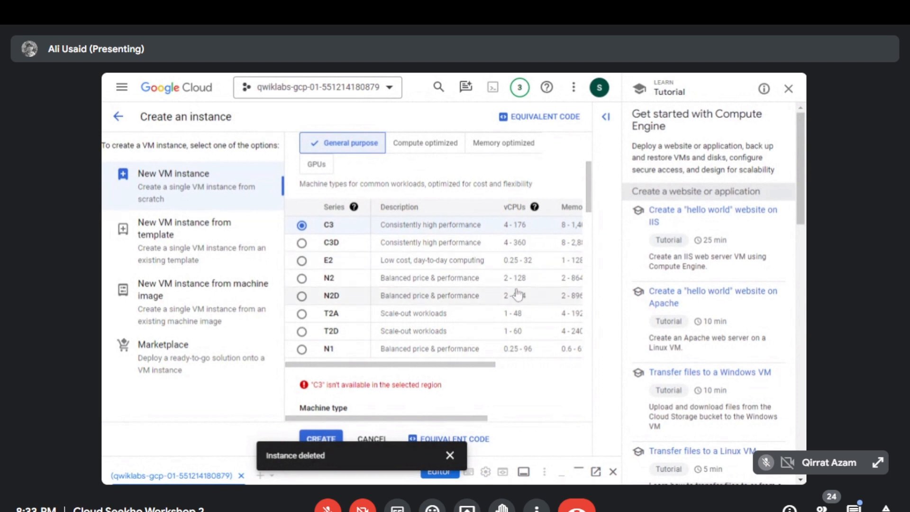
left_click_drag(589, 192, 587, 193)
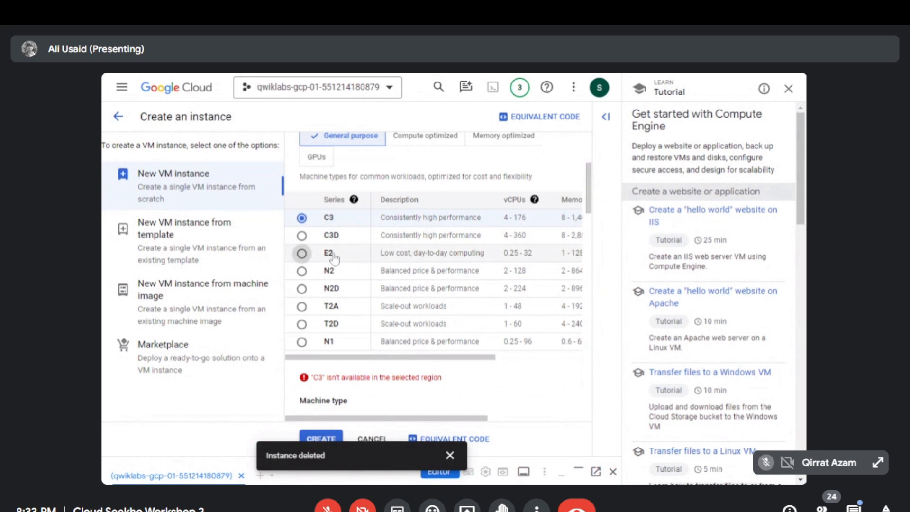
left_click(303, 255)
- Examine the new VM's machine type, availability policies, Confidential VM service, container, boot disk, service account and firewall settings
left_click_drag(589, 182, 582, 221)
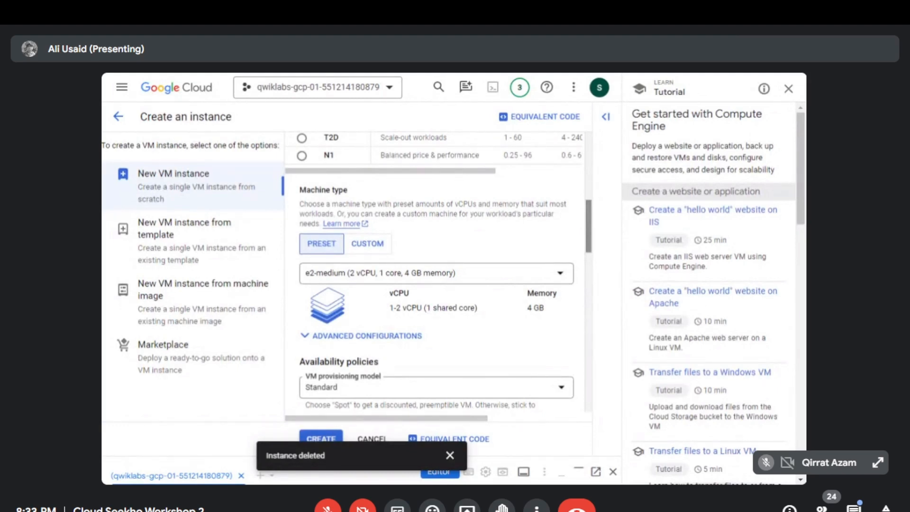
scroll(587, 230, "down", 3)
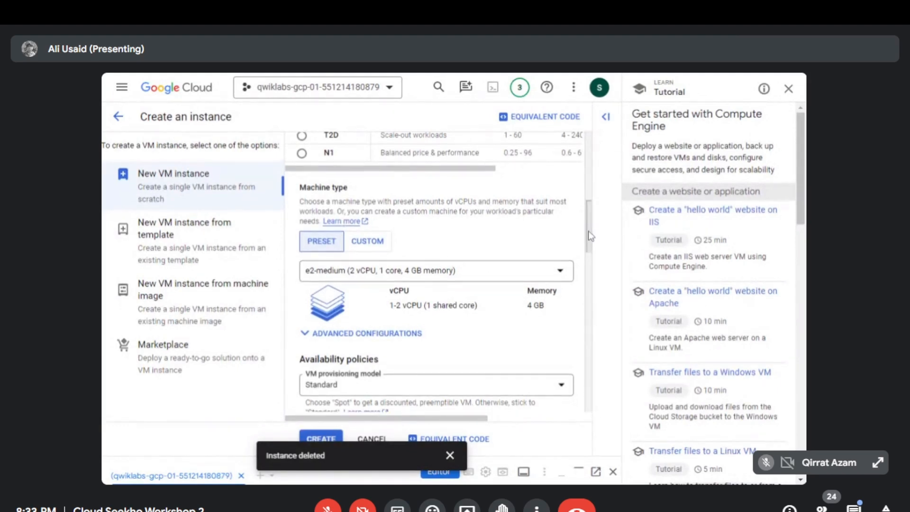
scroll(592, 257, "down", 2)
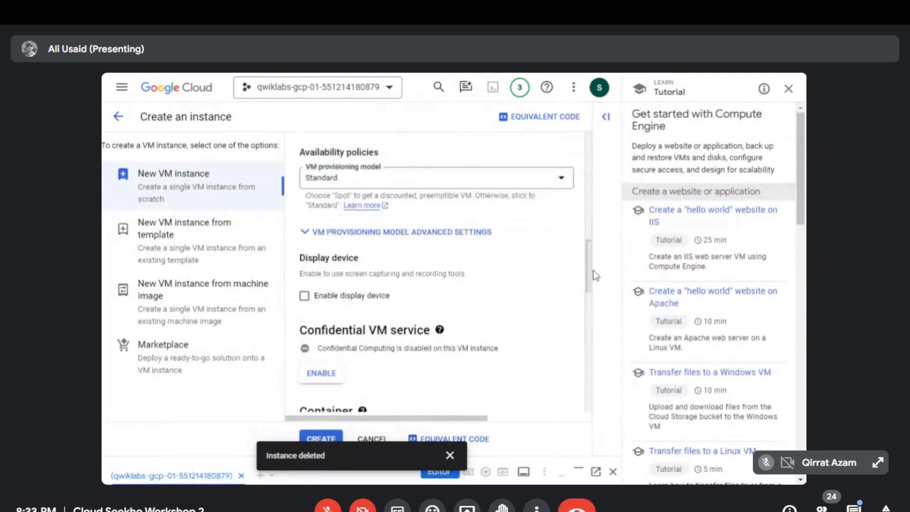
scroll(595, 256, "up", 3)
scroll(595, 256, "up", 4)
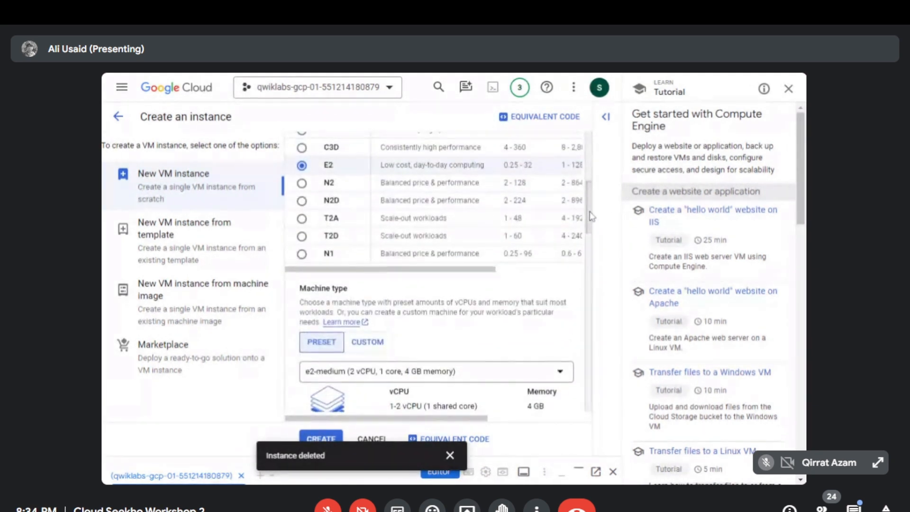
scroll(586, 231, "down", 4)
scroll(578, 251, "down", 3)
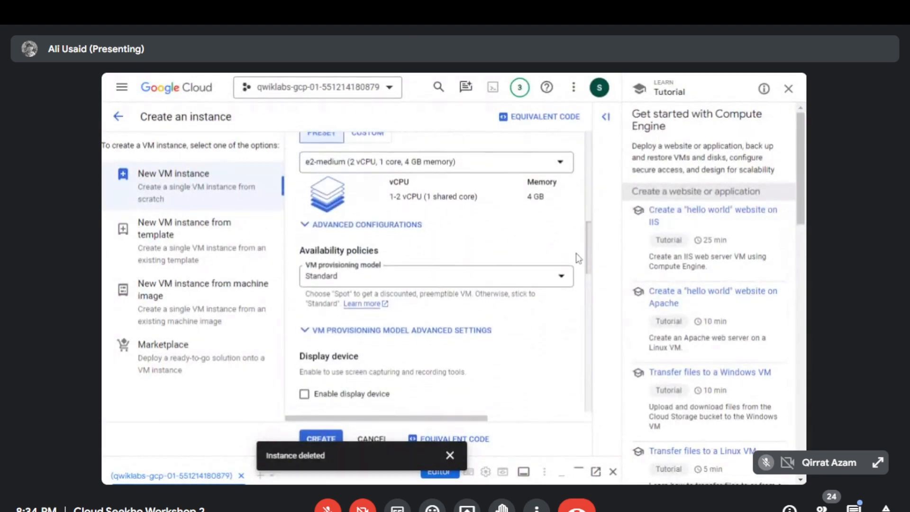
scroll(578, 284, "down", 5)
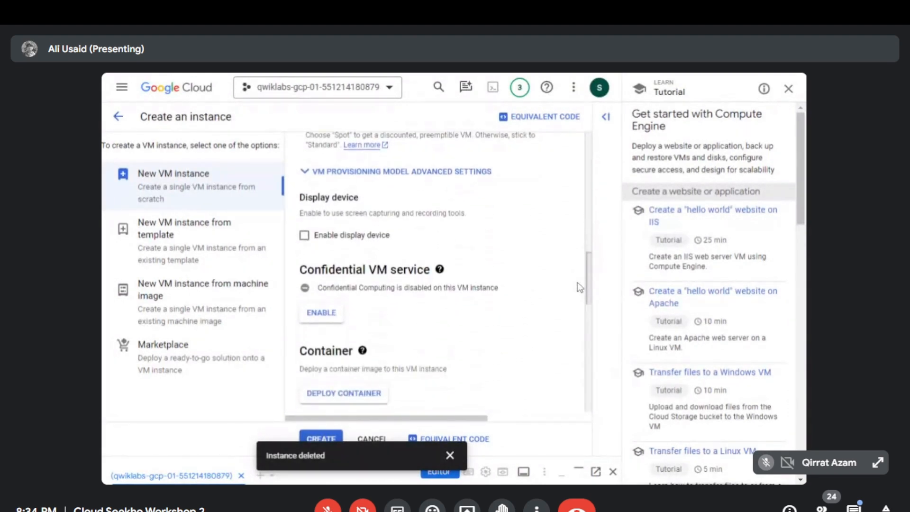
scroll(584, 318, "up", 3)
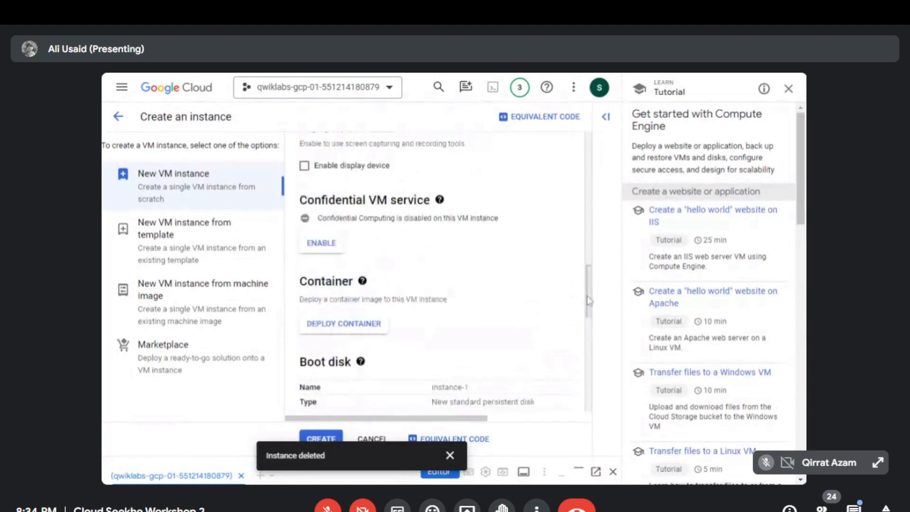
scroll(586, 322, "down", 4)
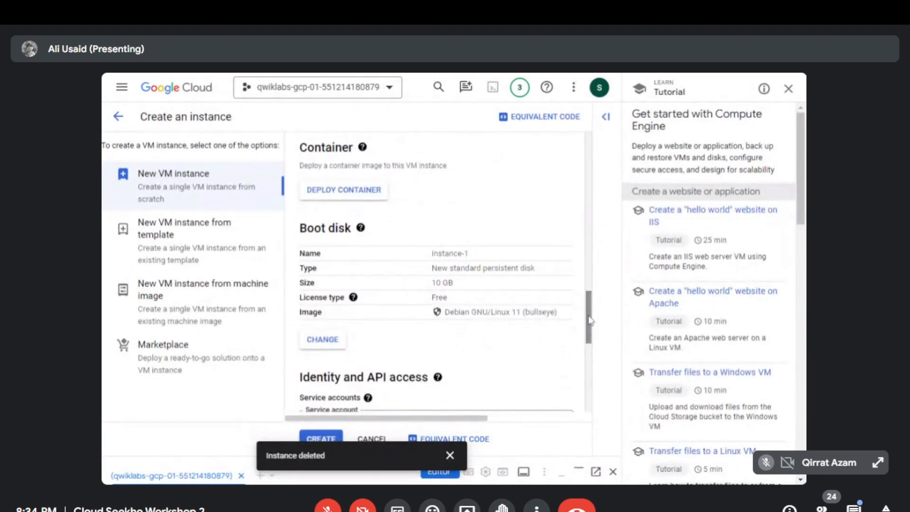
scroll(587, 326, "up", 1)
scroll(589, 328, "down", 2)
scroll(587, 332, "down", 3)
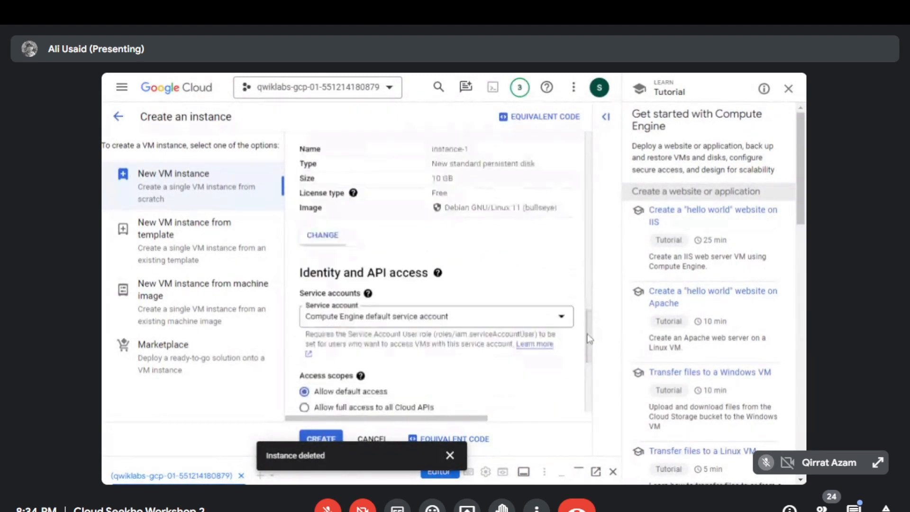
scroll(588, 345, "down", 1)
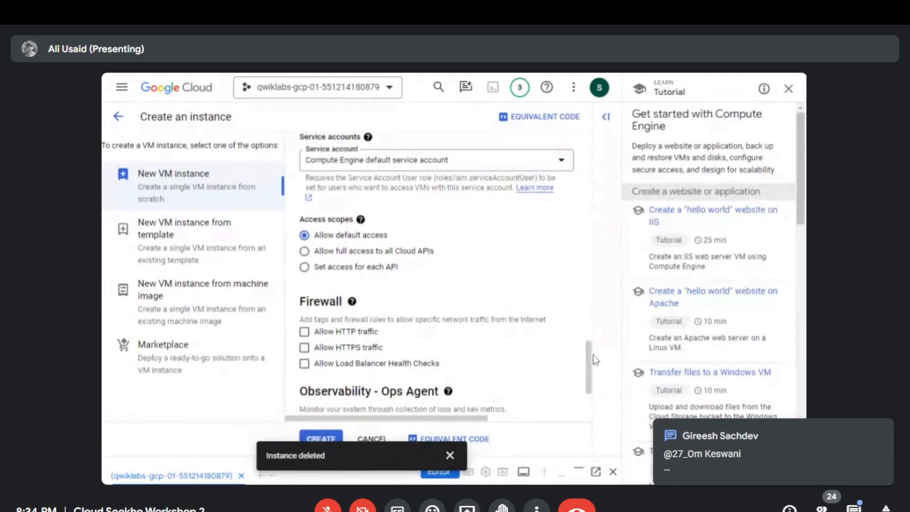
- Allow HTTP traffic in the new VM's firewall settings, dismiss the deletion notice and create the instance
left_click(304, 331)
scroll(592, 367, "down", 1)
scroll(592, 367, "down", 1)
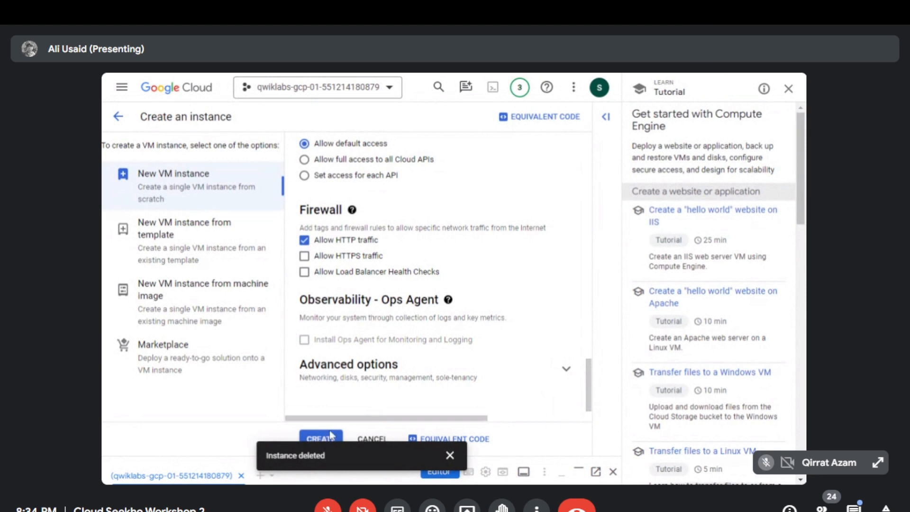
left_click(449, 455)
left_click(330, 450)
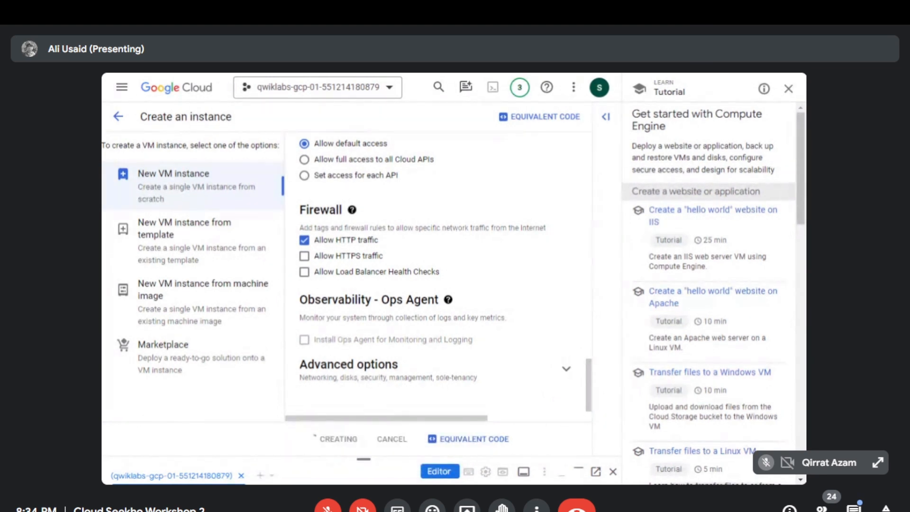
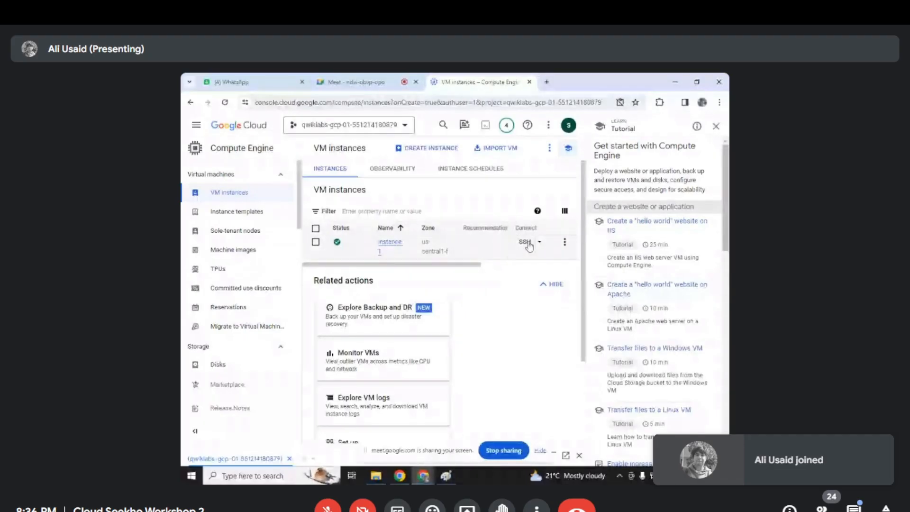
- Open an SSH-in-browser session to instance-1 and move its window clear of the console's upper edge
left_click(525, 242)
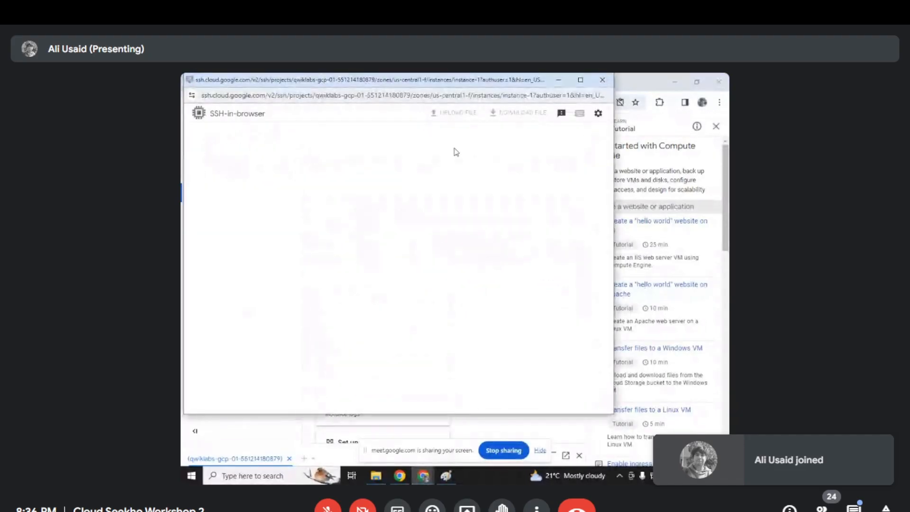
left_click_drag(497, 83, 544, 121)
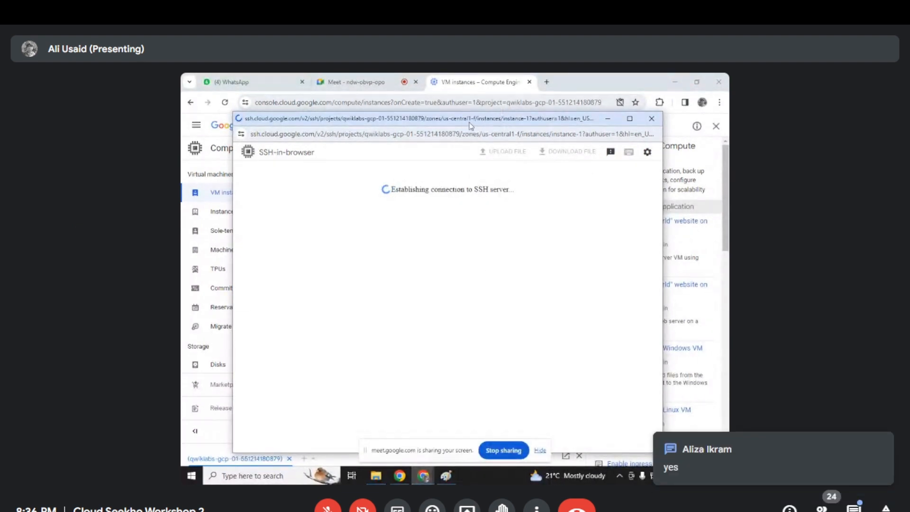
left_click(414, 327)
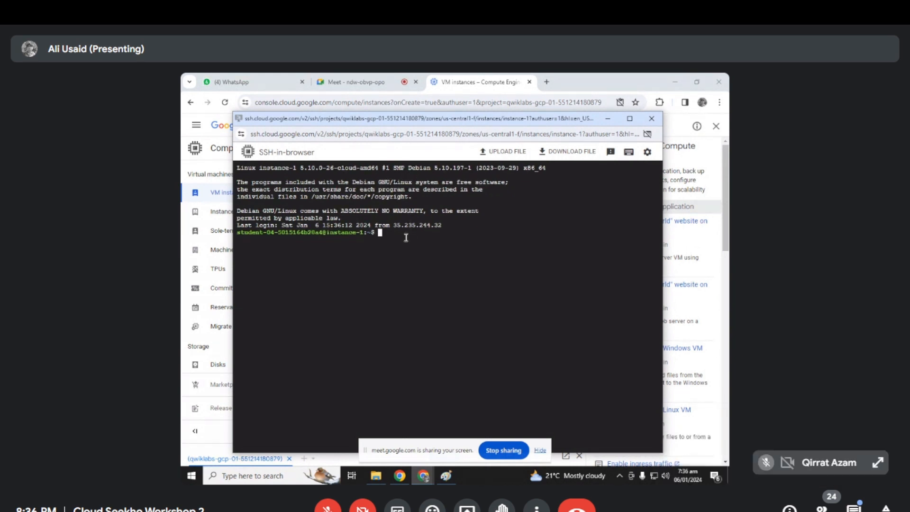
- Update the VM's package lists with the command sudo apt-get update
type("sudo ap")
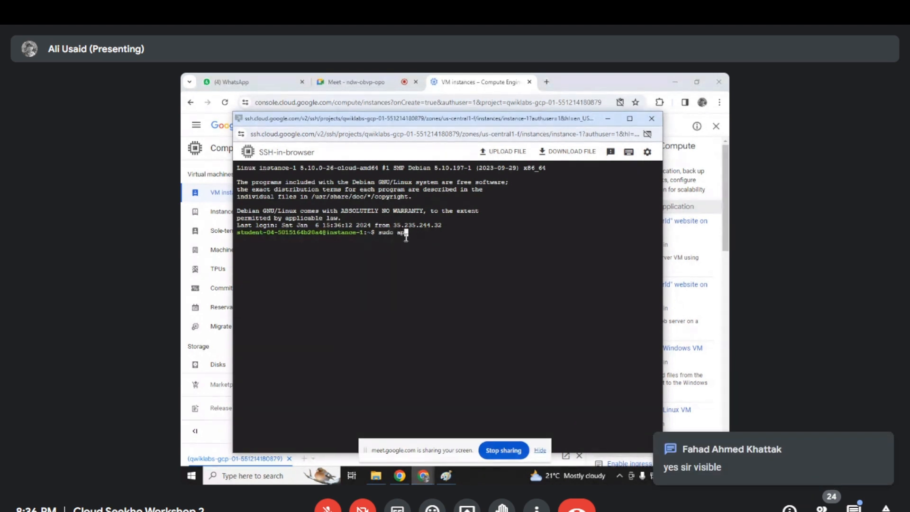
type("t-get update")
key("Return")
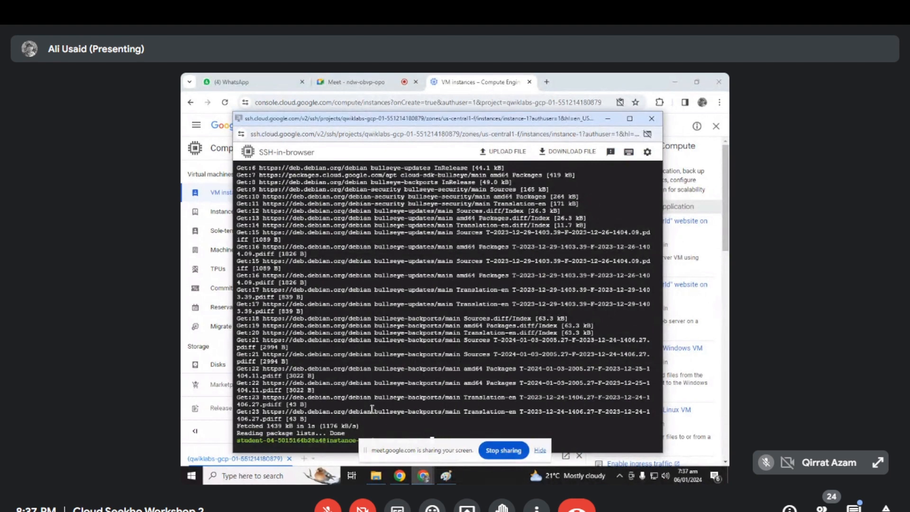
- Install the NGINX web server on the VM with sudo apt-get install -y nginx
left_click_drag(434, 134, 416, 99)
left_click(451, 404)
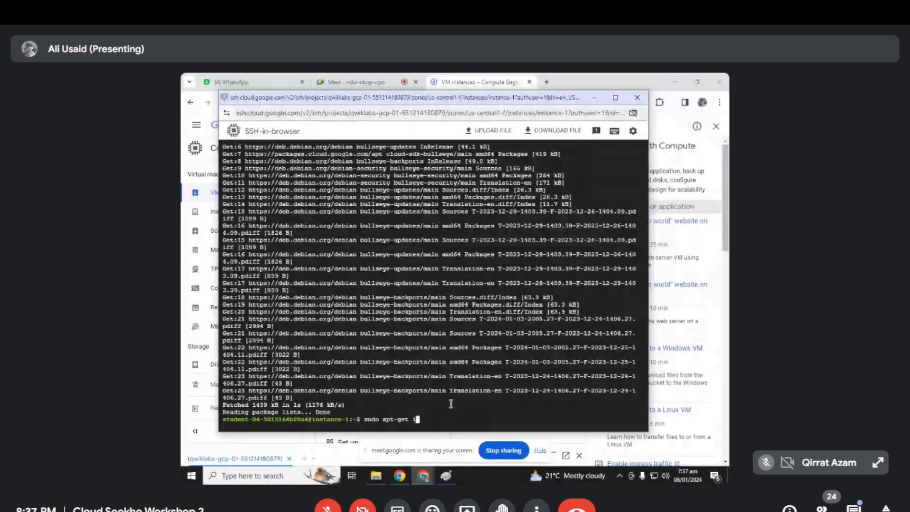
type("nstall -y nginx")
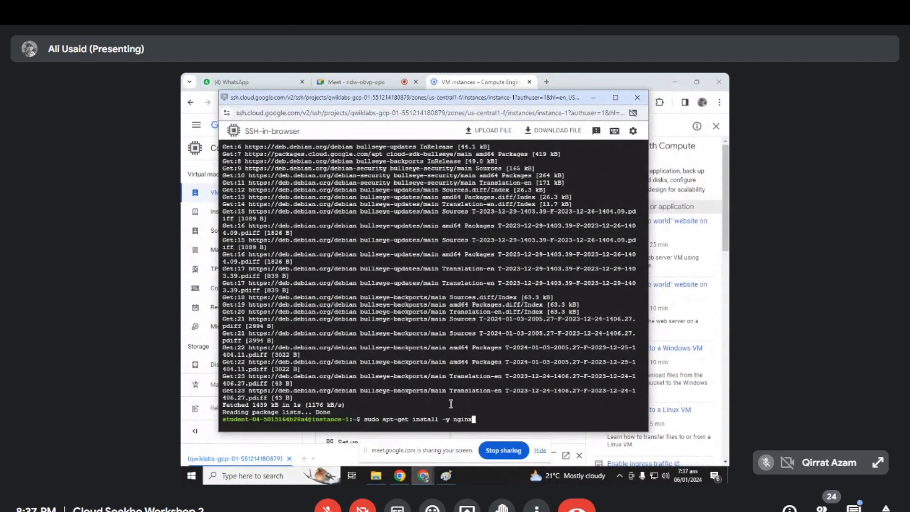
key("Return")
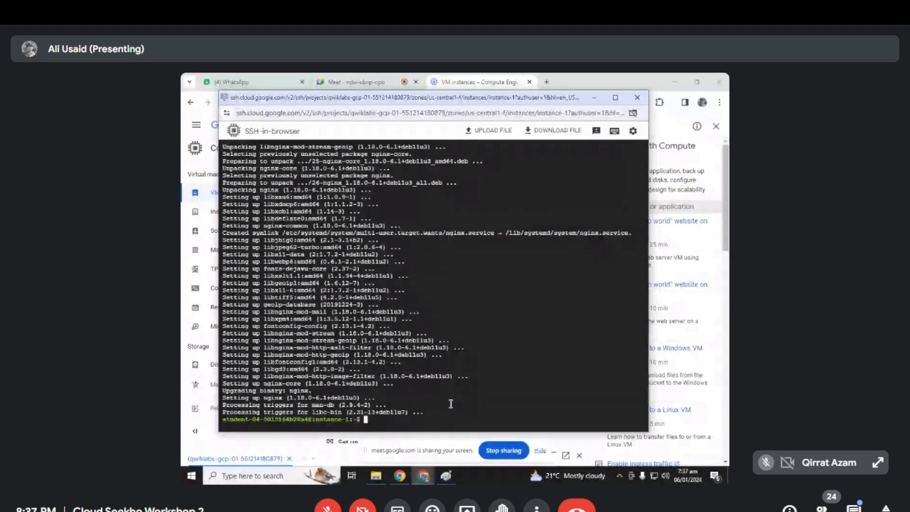
- List the VM's running NGINX processes with the command ps auwx | grep nginx
type("ps auwx |")
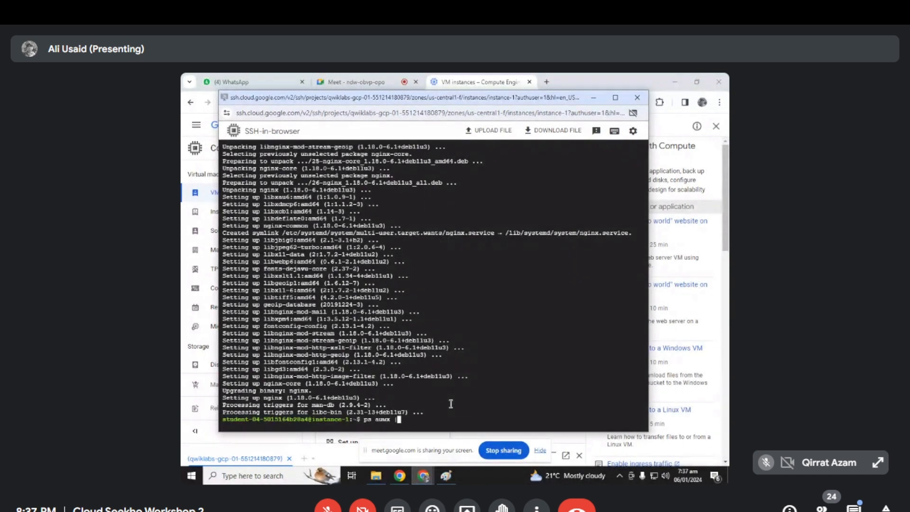
type(" grepnginx")
key("BackSpace")
key("BackSpace")
key("BackSpace")
key("BackSpace")
key("BackSpace")
type("ng")
key("BackSpace")
key("BackSpace")
key("BackSpace")
type("p nginx")
key("Return")
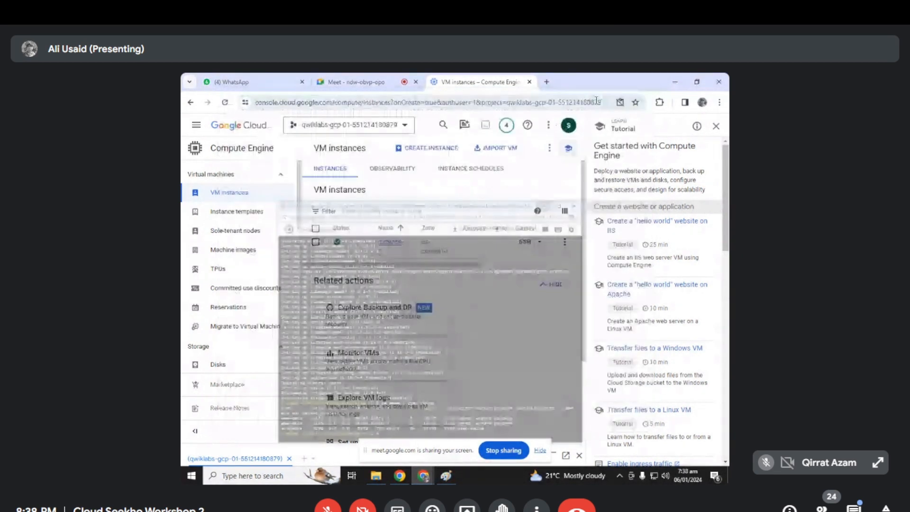
left_click(592, 97)
left_click_drag(427, 264, 499, 262)
scroll(498, 256, "right", 3)
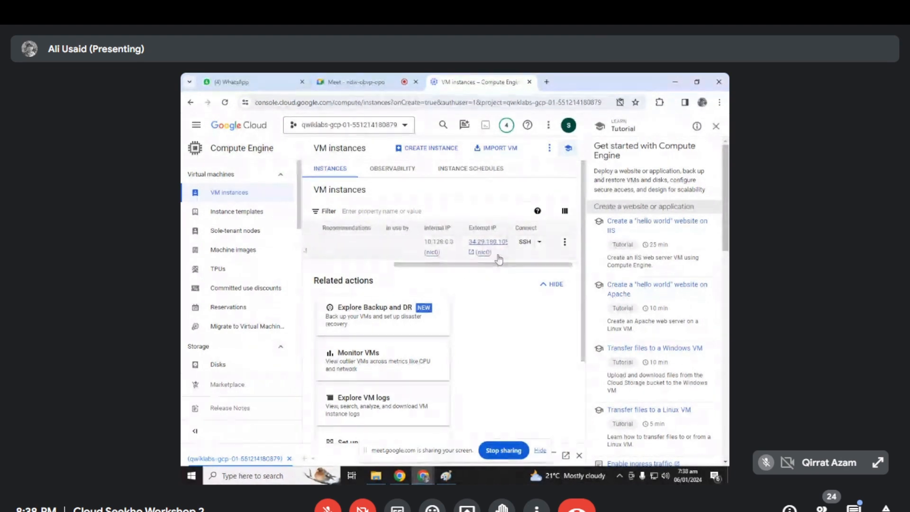
left_click(546, 82)
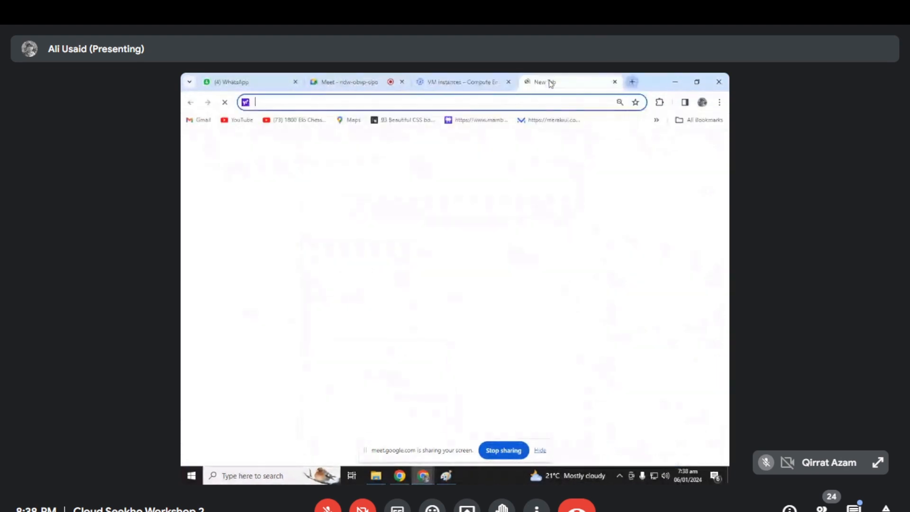
type("http")
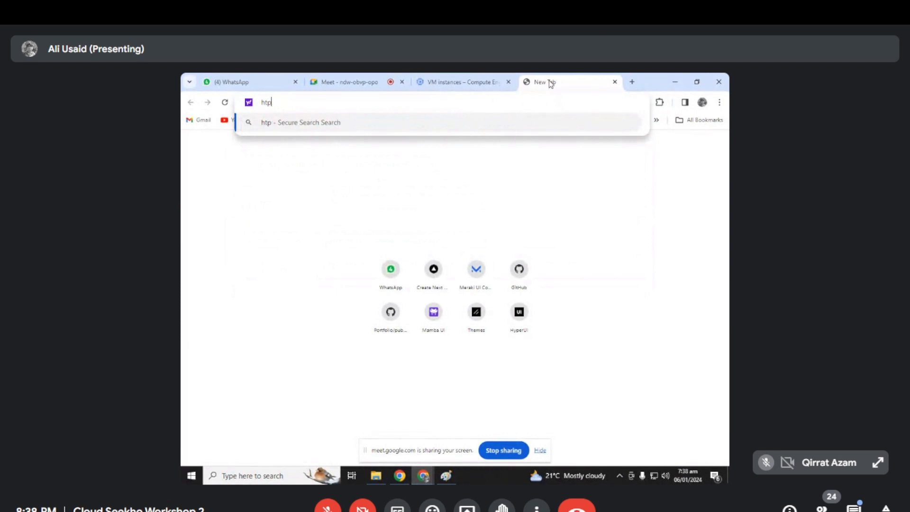
type("://34.29.180.105")
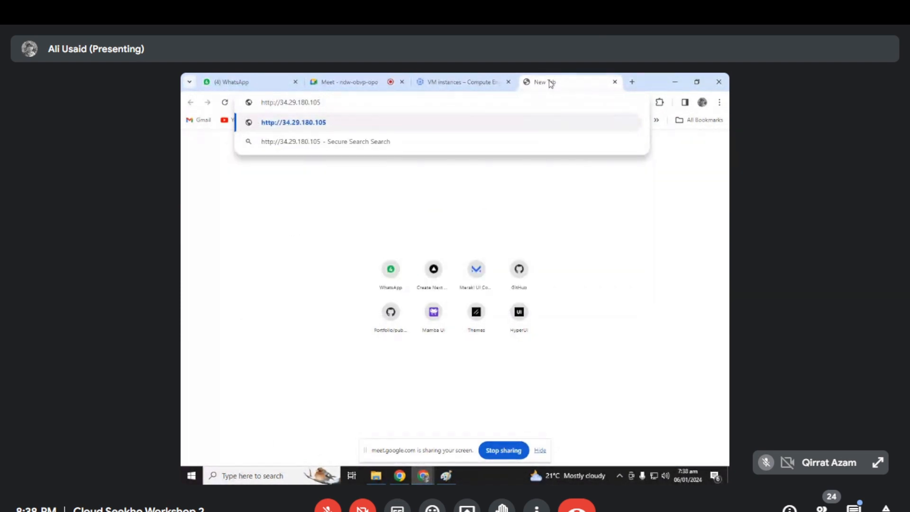
key("Return")
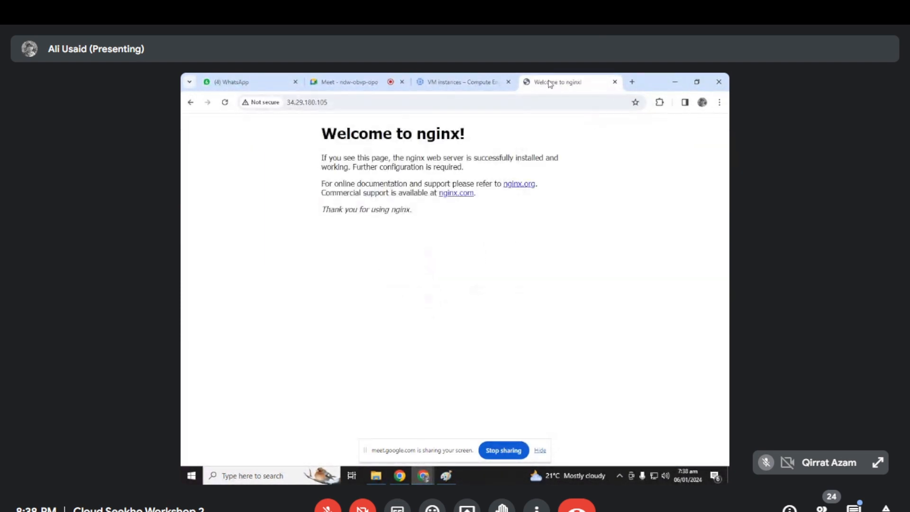
left_click_drag(319, 141, 607, 235)
left_click(605, 234)
- Switch to the Google Meet call, stop sharing the screen and dismiss the call time limit notice
left_click(462, 81)
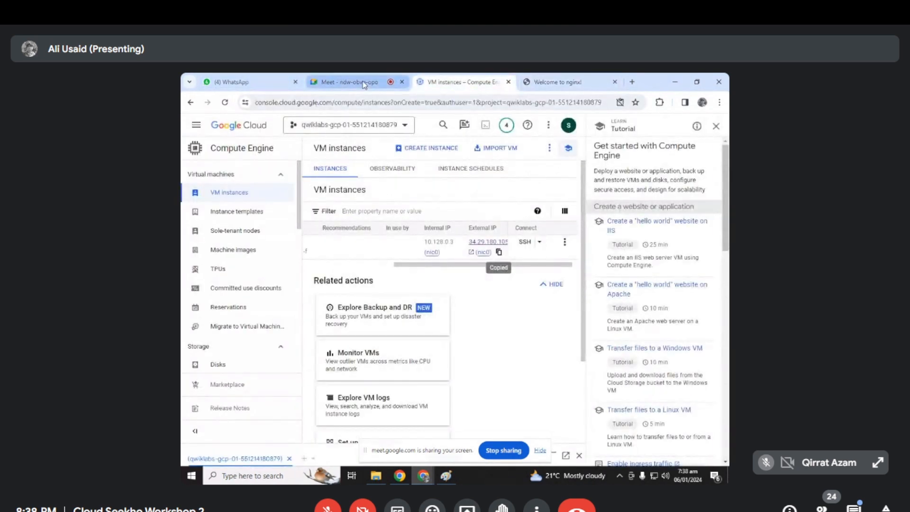
left_click(356, 81)
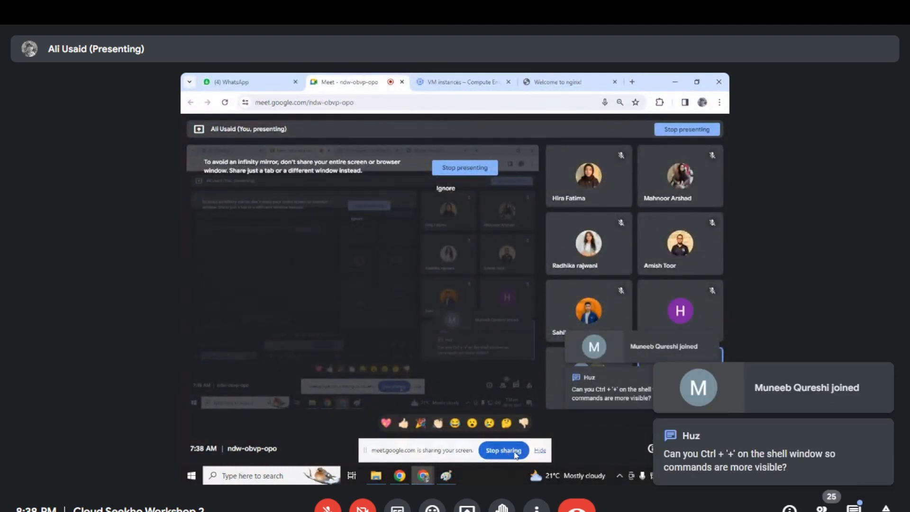
left_click(559, 81)
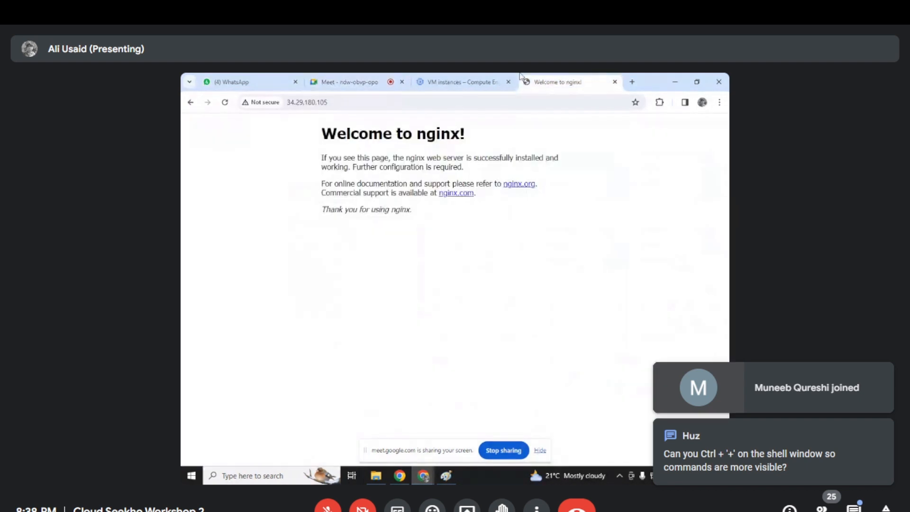
left_click(514, 78)
left_click(559, 82)
left_click(345, 81)
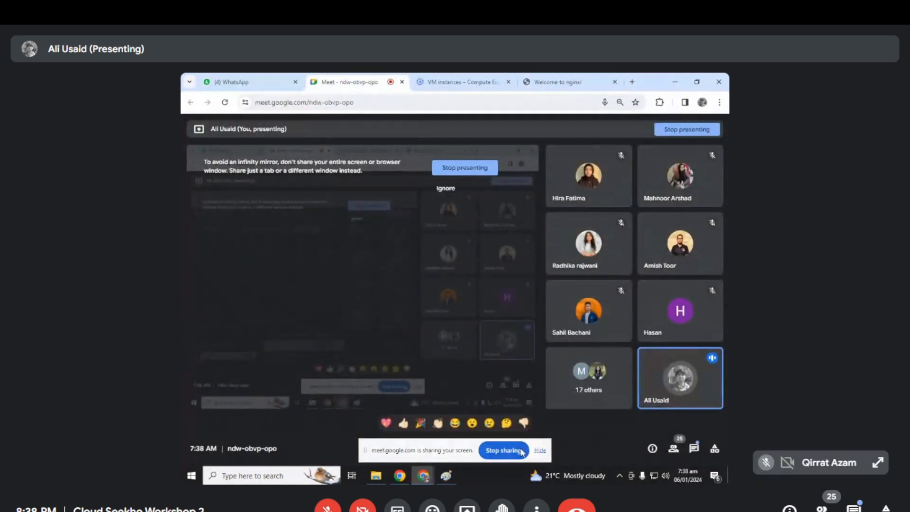
left_click(520, 450)
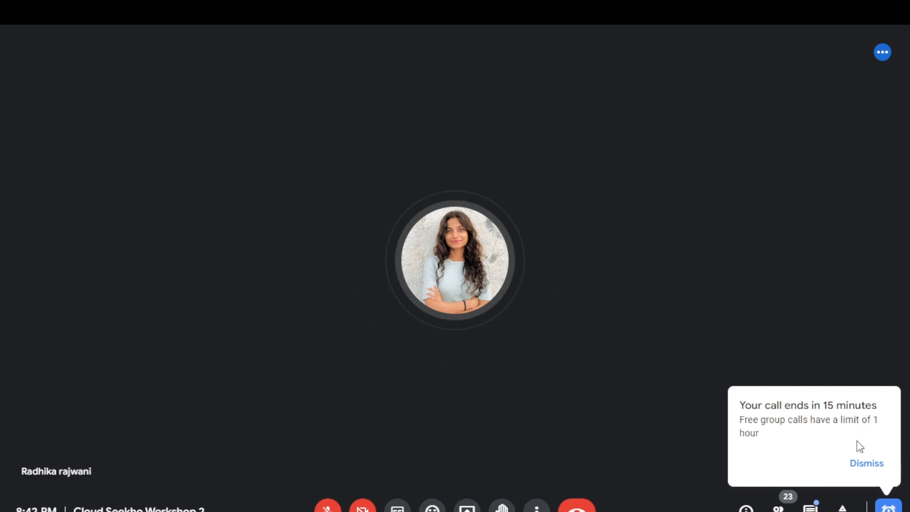
left_click(870, 465)
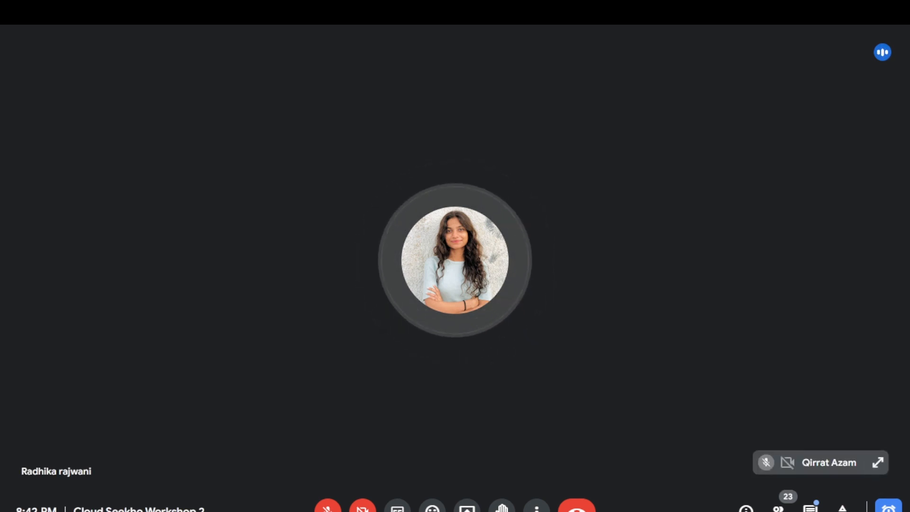